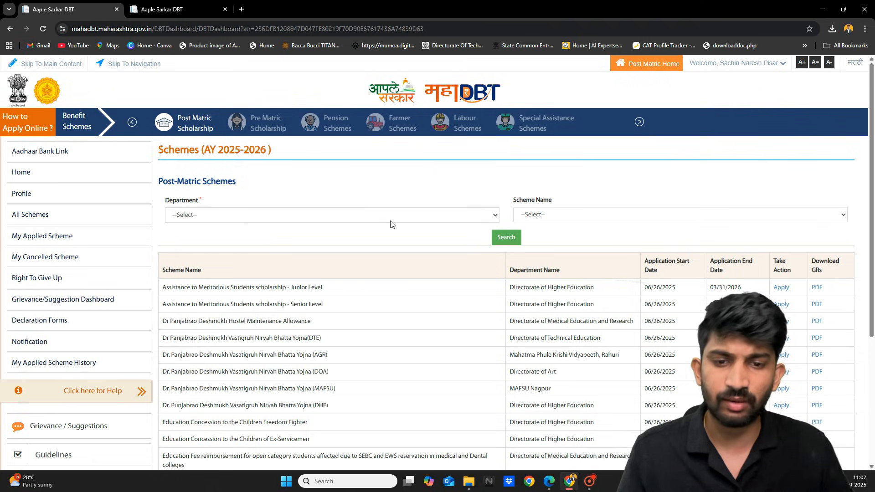
# Filter All Schemes to the OBC, SEBC, VJNT & SBC Welfare Department's Post Matric Scholarship to OBC Students.
pyautogui.scroll(-1, 318, 227)
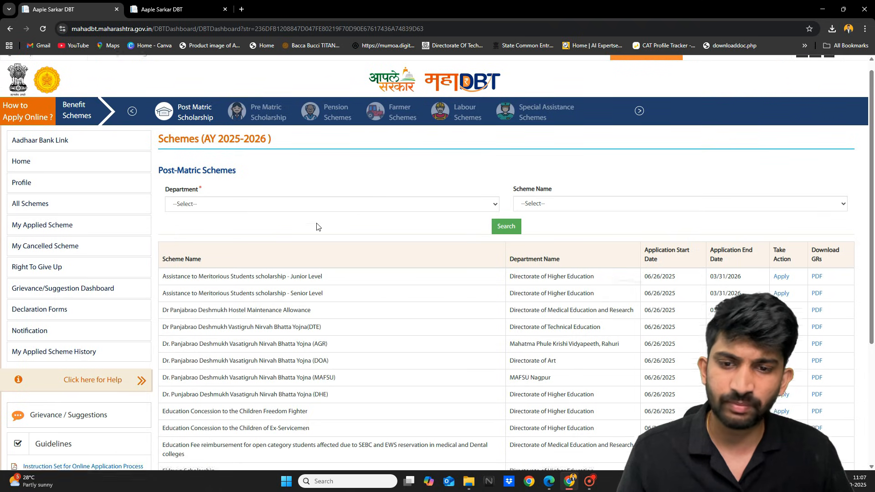
pyautogui.scroll(1, 317, 226)
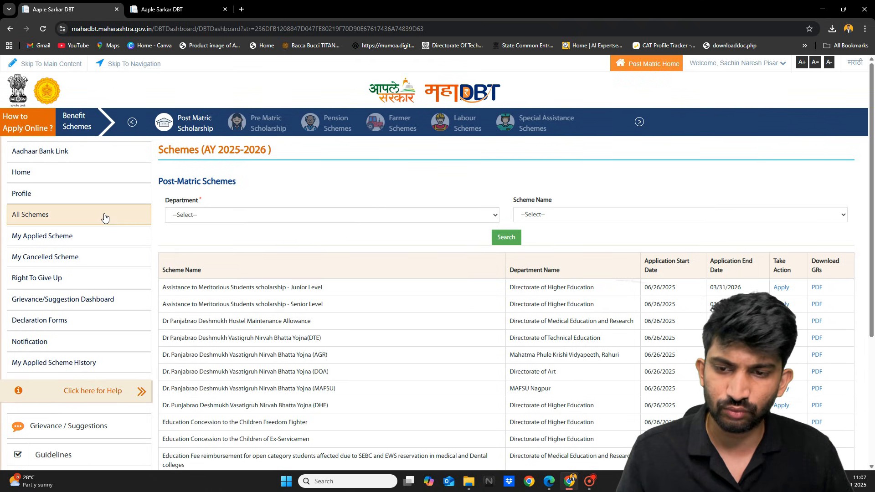
pyautogui.click(56, 221)
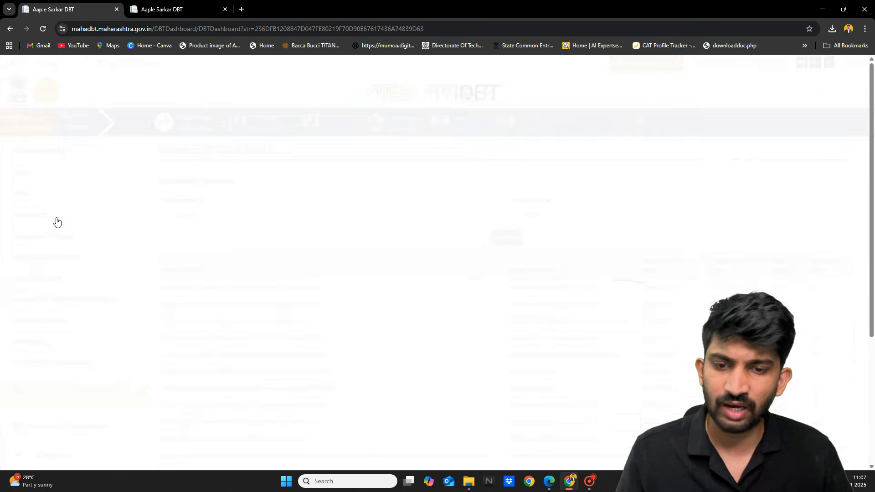
pyautogui.click(255, 219)
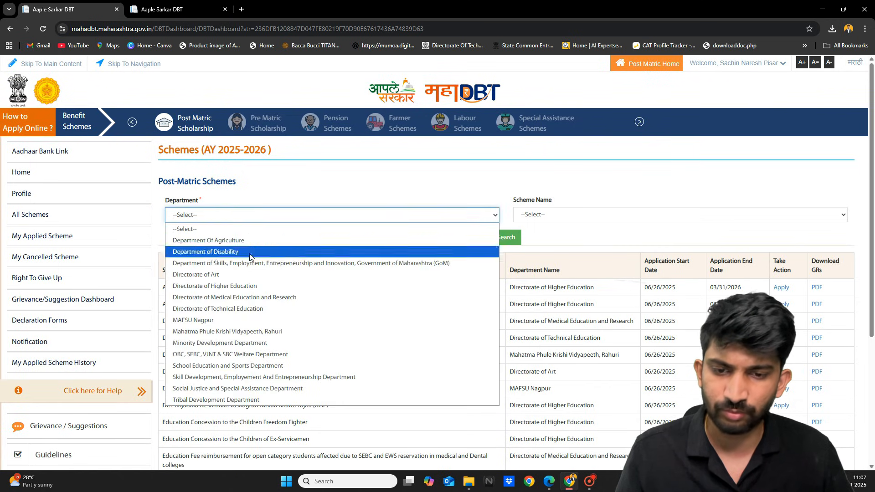
pyautogui.click(230, 354)
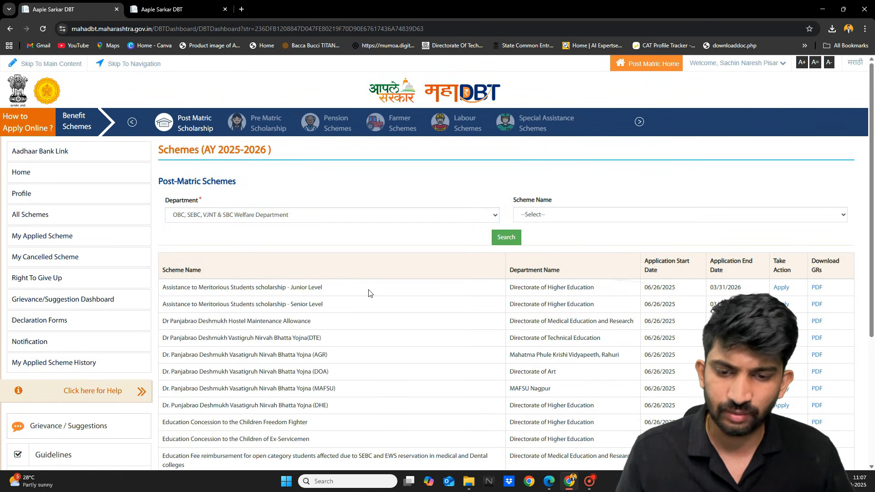
pyautogui.click(561, 212)
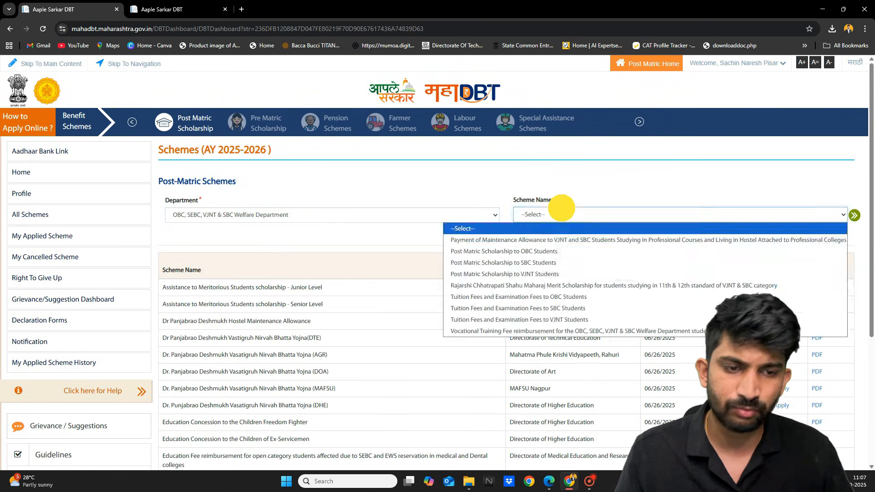
pyautogui.click(509, 251)
pyautogui.click(506, 239)
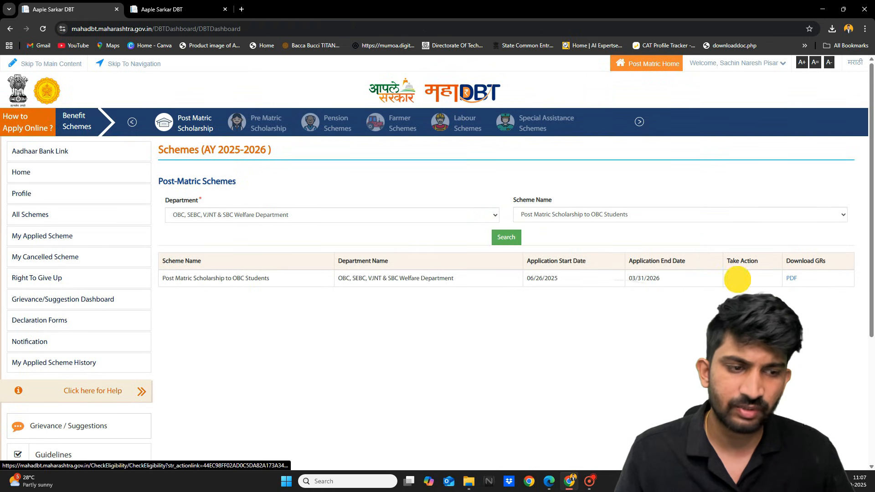
# Apply for Post Matric Scholarship to OBC Students and review the renewal, certificate and family questions.
pyautogui.click(735, 279)
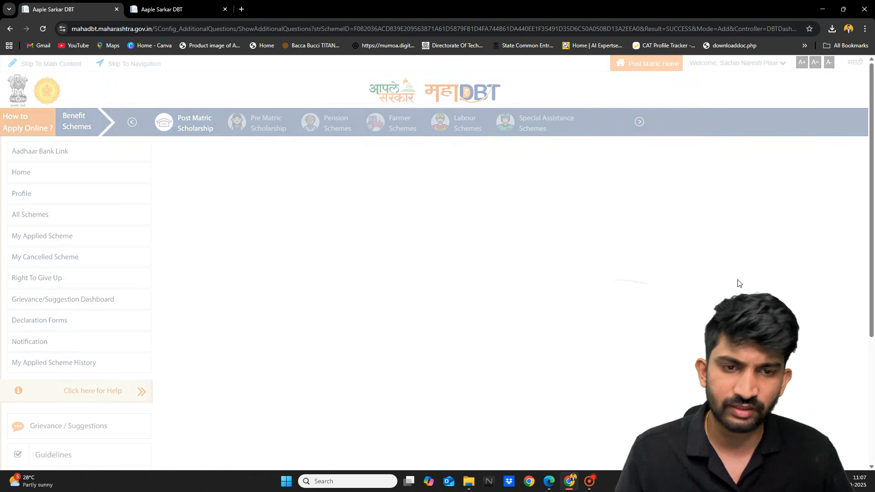
pyautogui.scroll(-1, 535, 312)
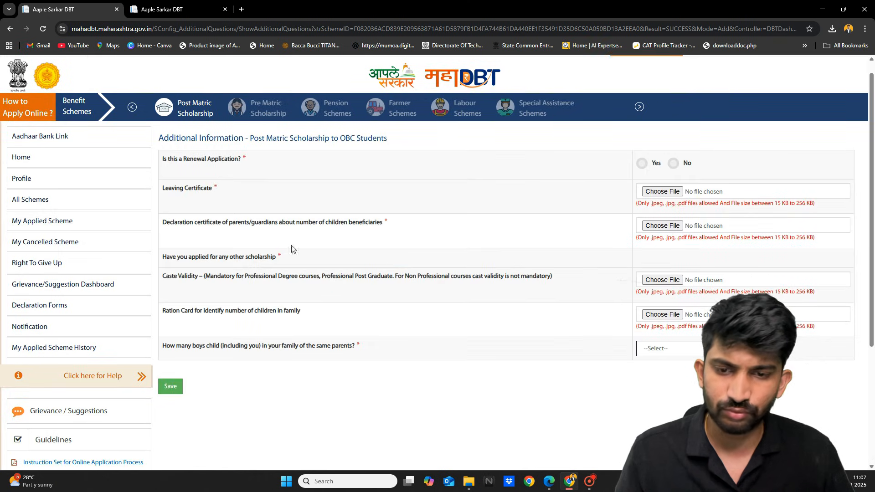
pyautogui.scroll(5, 212, 241)
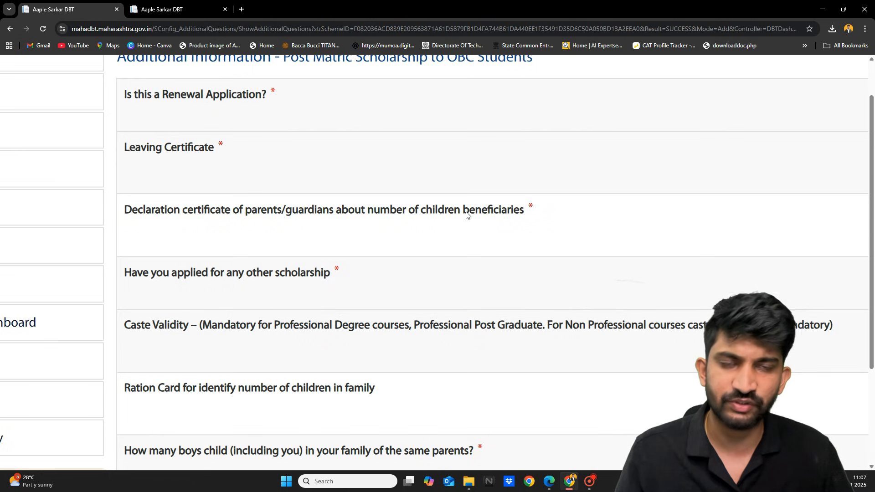
pyautogui.hscroll(6, 465, 214)
pyautogui.hscroll(1, 465, 216)
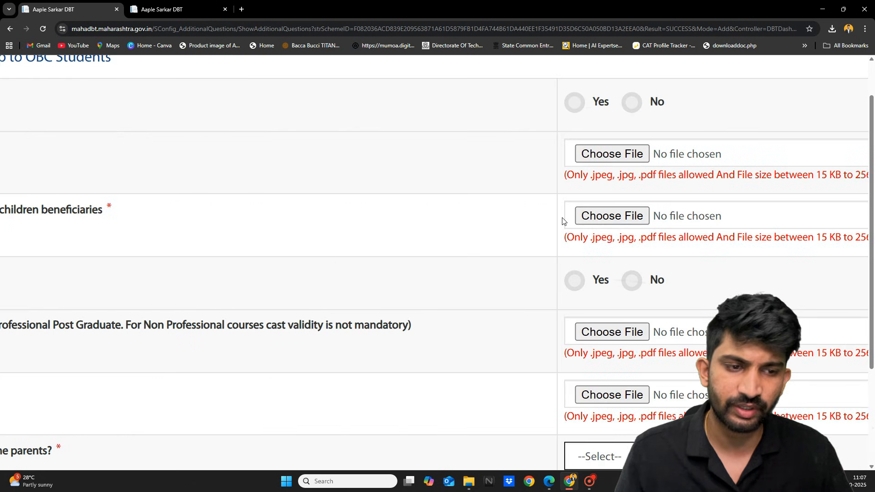
pyautogui.scroll(-2, 564, 220)
pyautogui.scroll(-1, 564, 220)
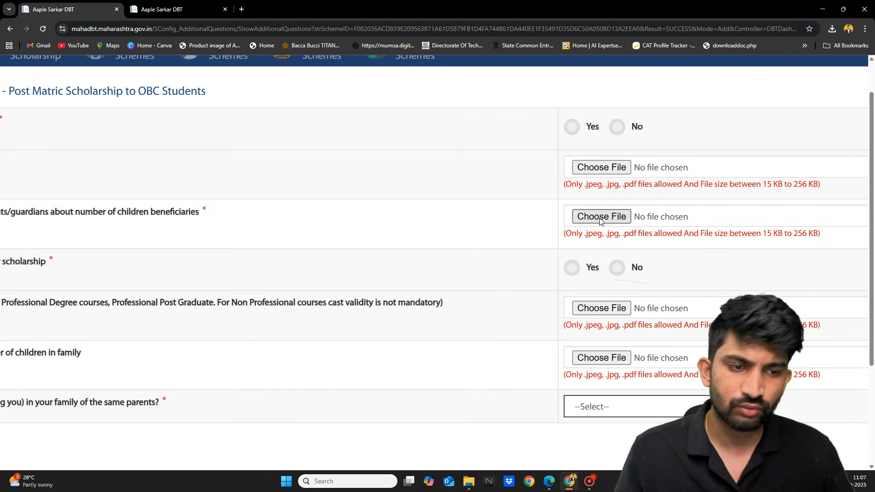
pyautogui.hscroll(-6, 598, 232)
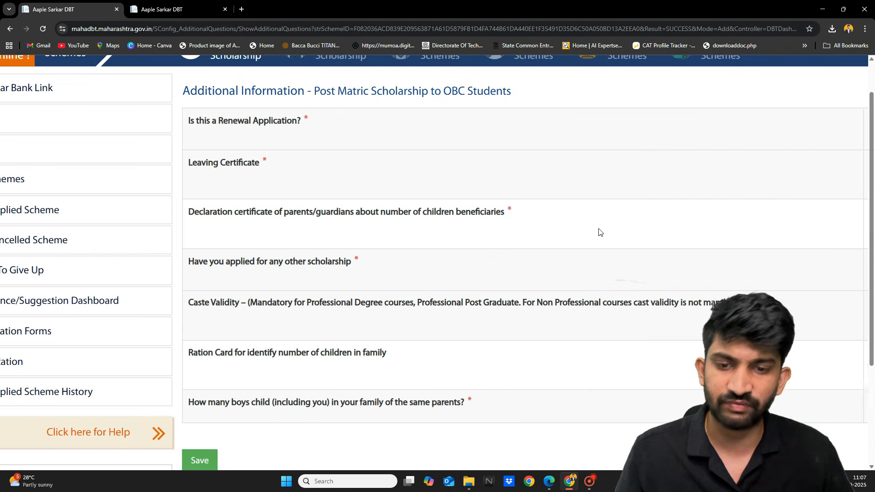
pyautogui.hscroll(-1, 599, 232)
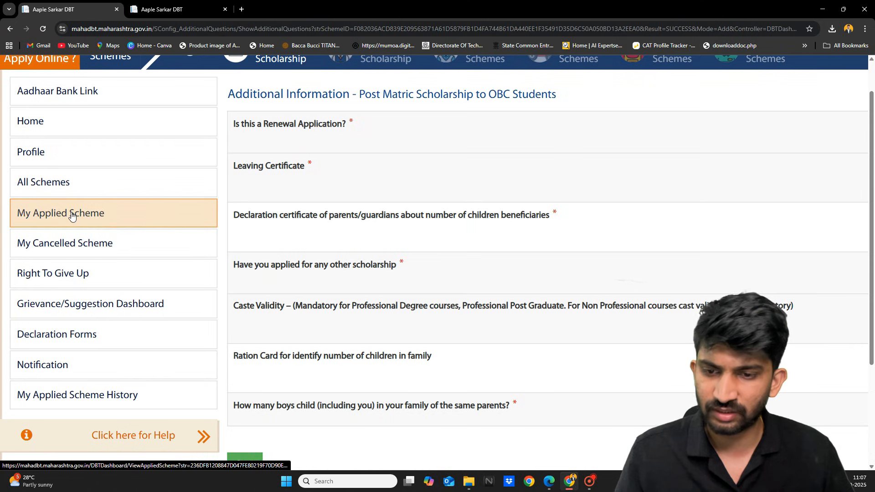
pyautogui.scroll(4, 31, 355)
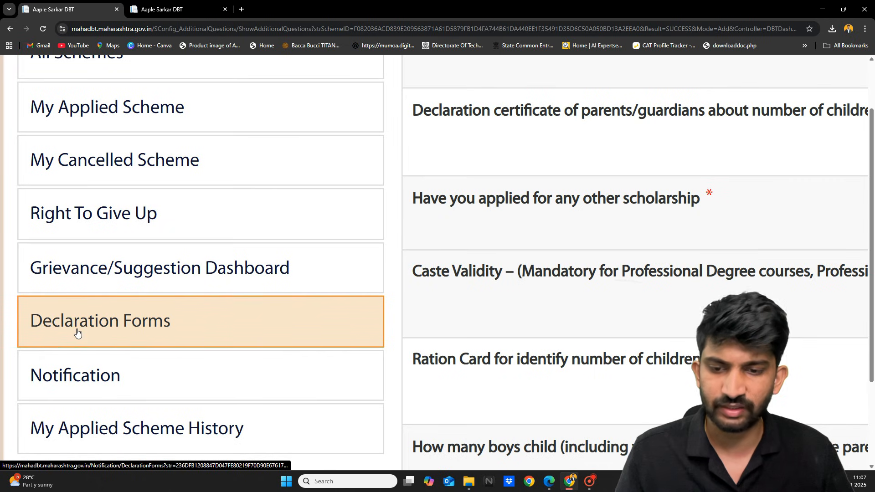
# On Declaration Forms, select the OBC, SEBC, VJNT & SBC Welfare Department and Post Matric Scholarship to OBC Students.
pyautogui.click(78, 333)
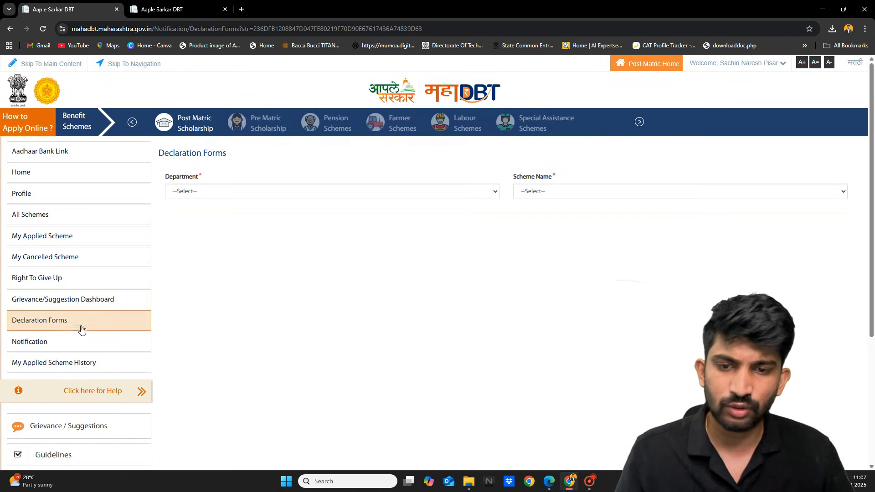
pyautogui.click(288, 192)
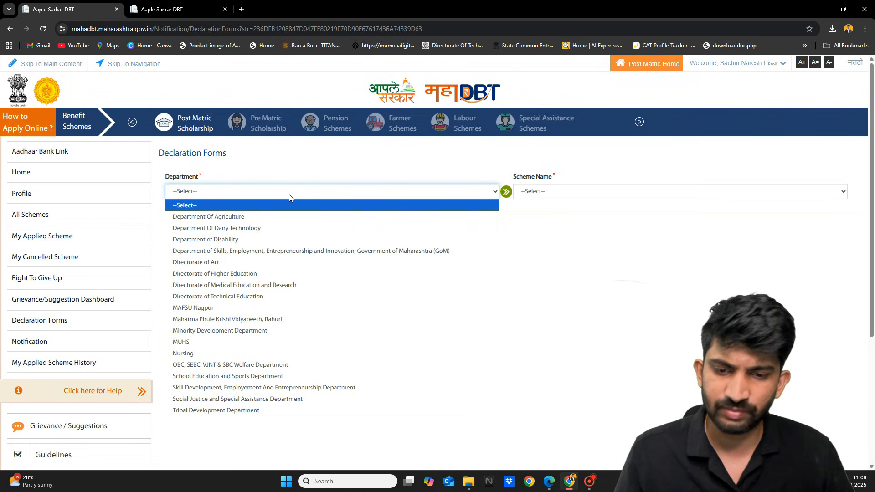
pyautogui.click(212, 365)
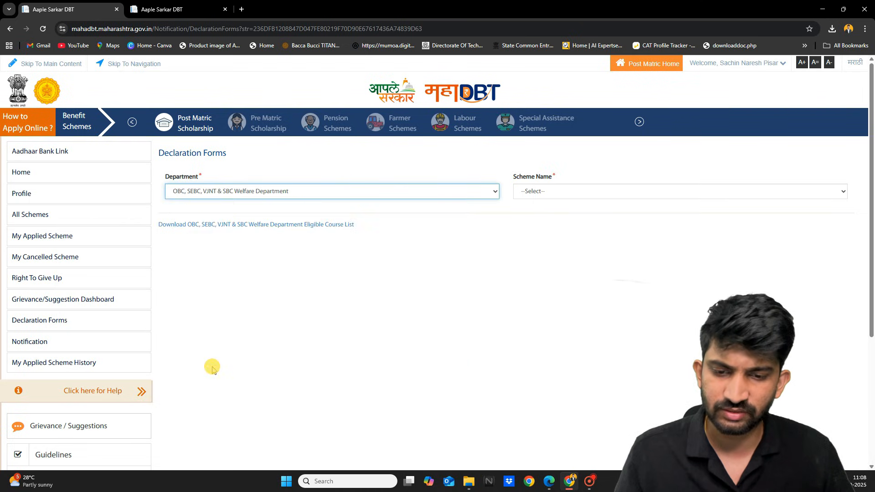
pyautogui.click(556, 190)
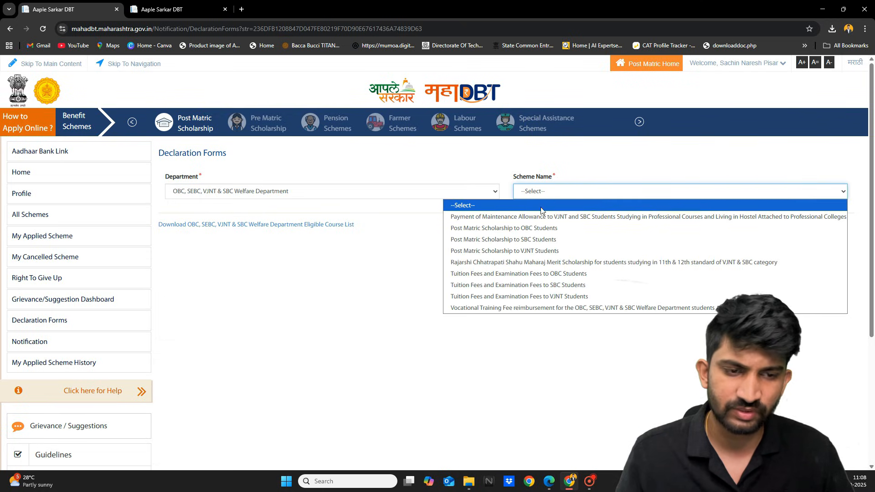
pyautogui.click(528, 229)
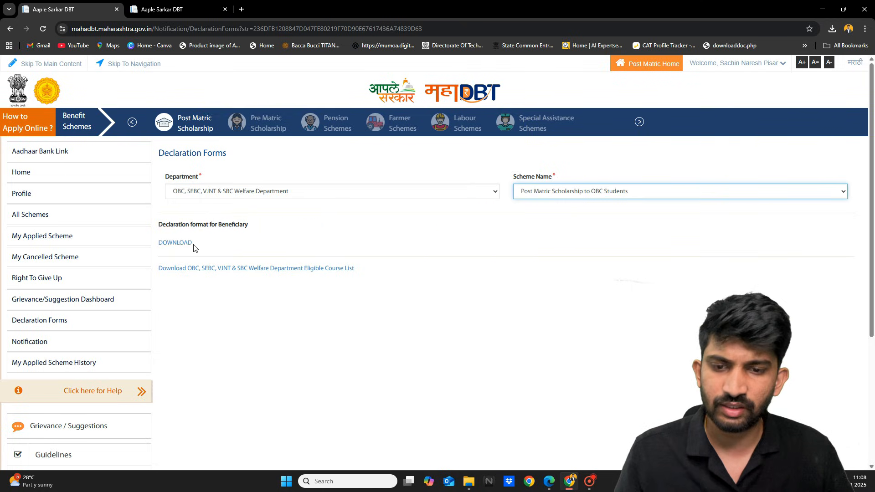
# Download and preview the beneficiary declaration format PDF, then close the Details window.
pyautogui.click(175, 243)
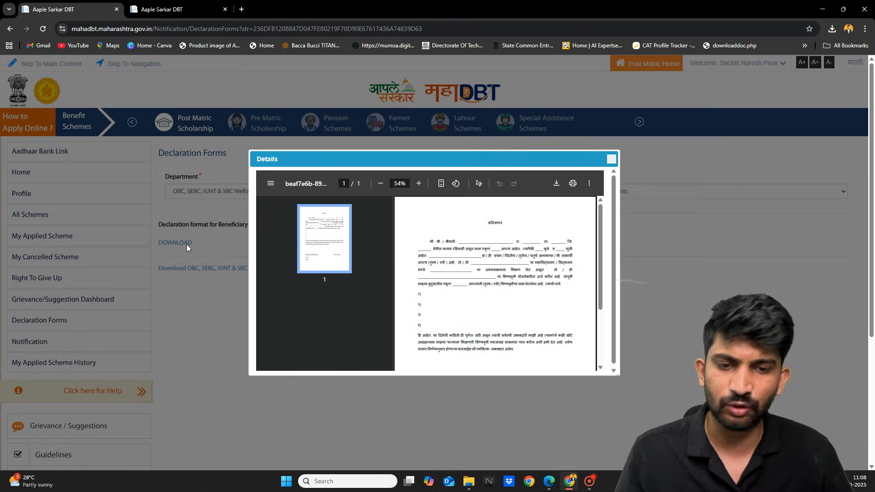
pyautogui.scroll(-2, 464, 278)
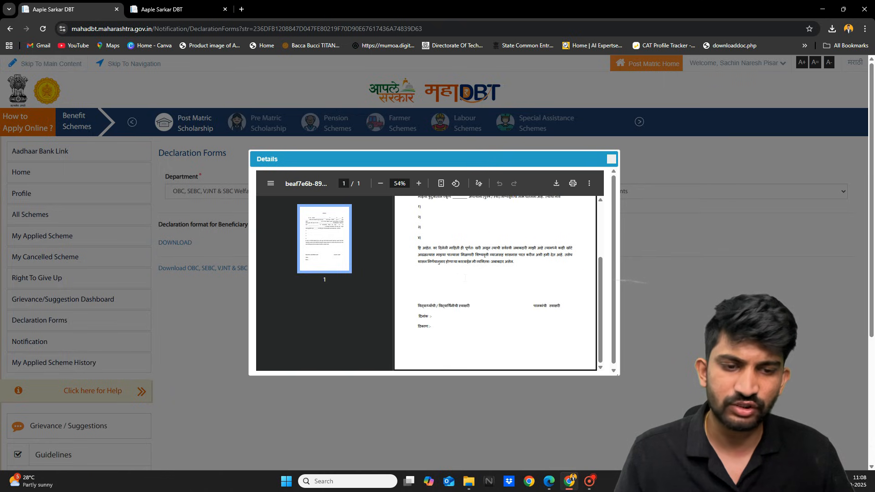
pyautogui.scroll(2, 464, 278)
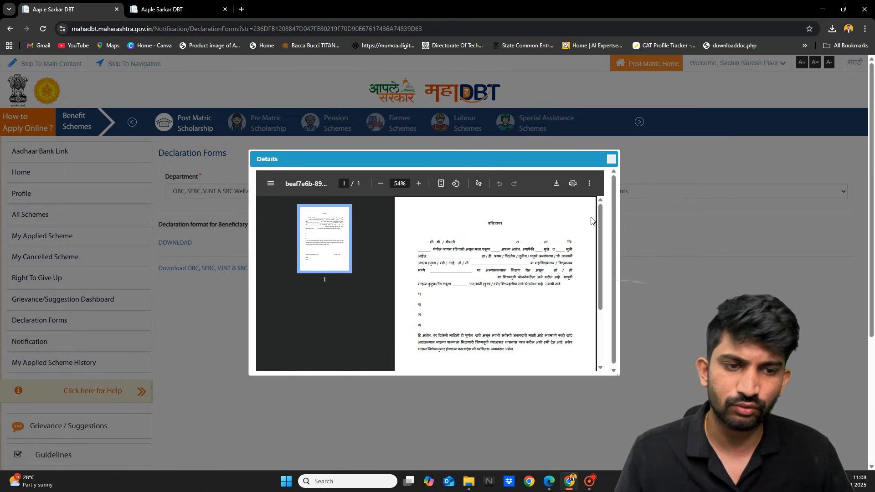
pyautogui.click(611, 161)
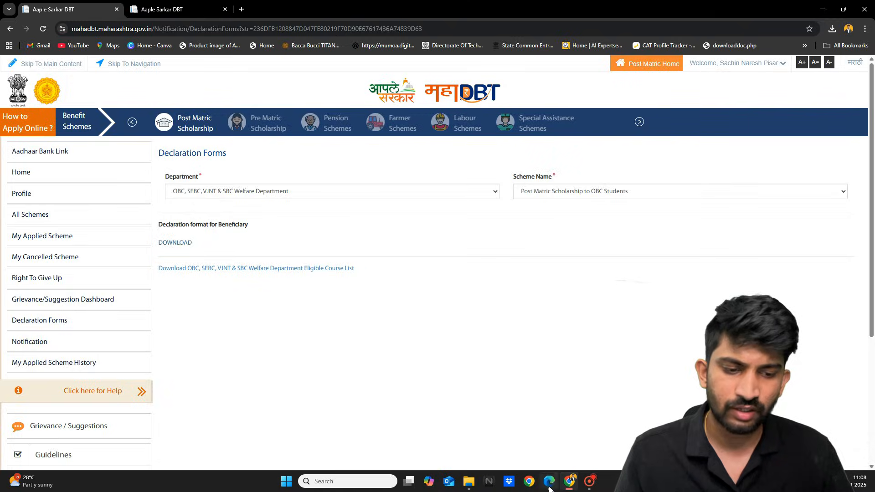
pyautogui.click(549, 482)
# Draw a blue underline beneath the title प्रतिज्ञापत्र in certificate_for_gents_children(2).pdf.
pyautogui.scroll(1, 434, 261)
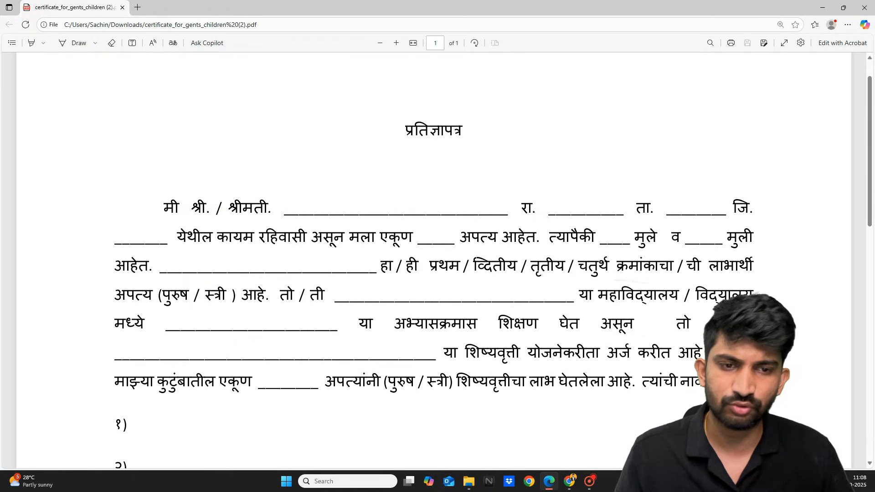
pyautogui.click(69, 48)
pyautogui.moveTo(412, 144); pyautogui.dragTo(434, 144)
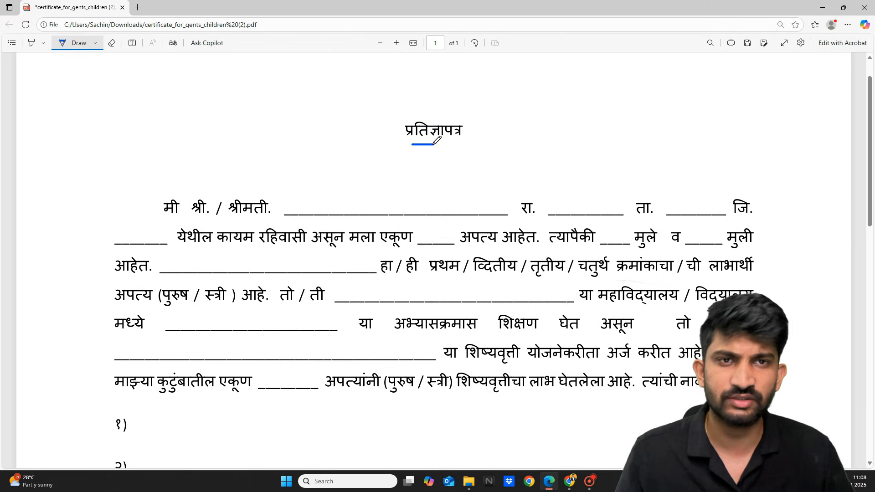
# Select the Add text tool and scroll down to the declaration blanks.
pyautogui.click(132, 44)
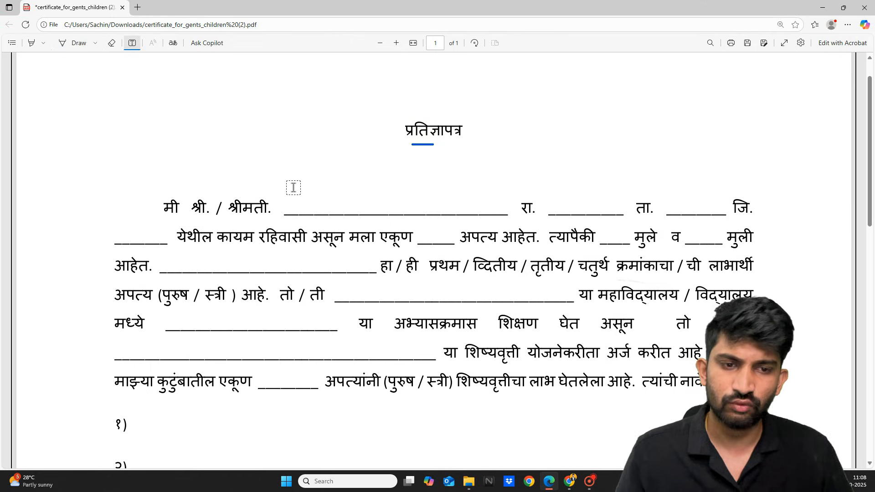
pyautogui.scroll(-1, 294, 188)
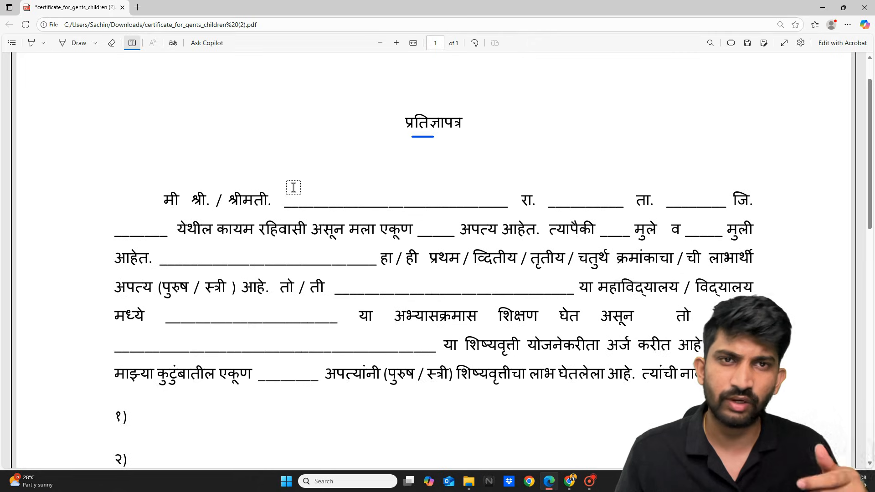
pyautogui.scroll(-1, 293, 188)
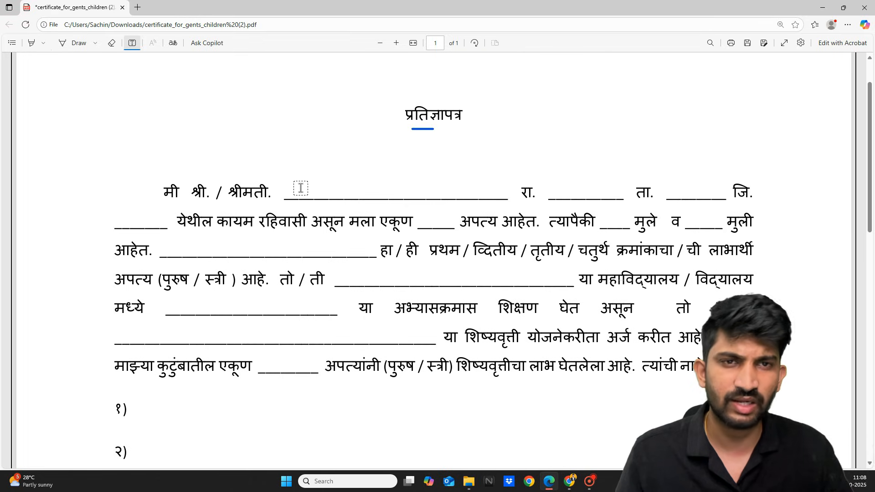
pyautogui.scroll(-1, 301, 187)
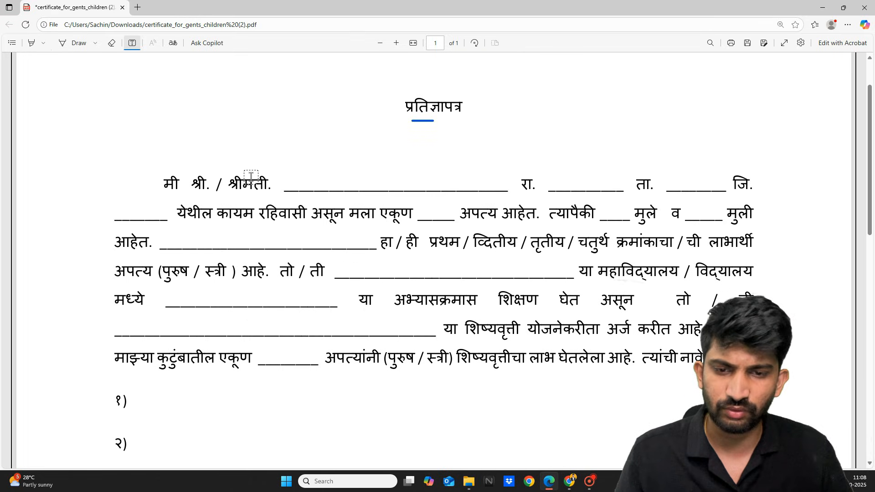
# Enter the parent's full name in the blank after श्रीमती.
pyautogui.click(303, 178)
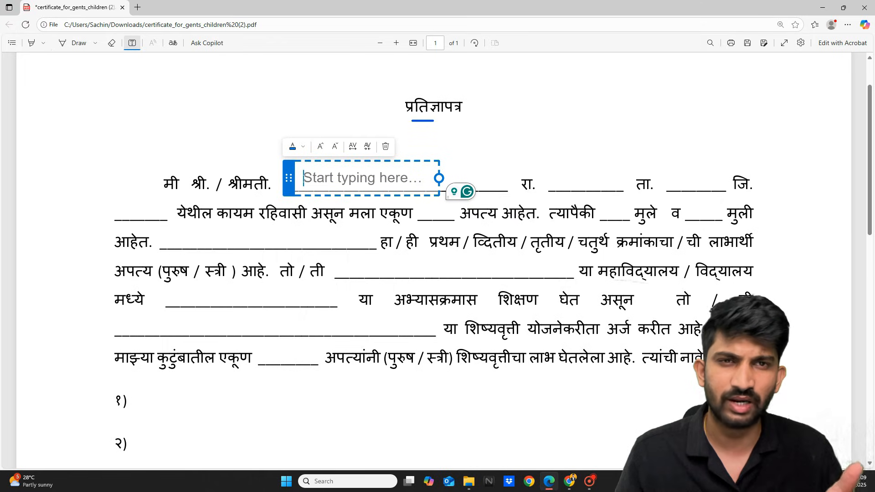
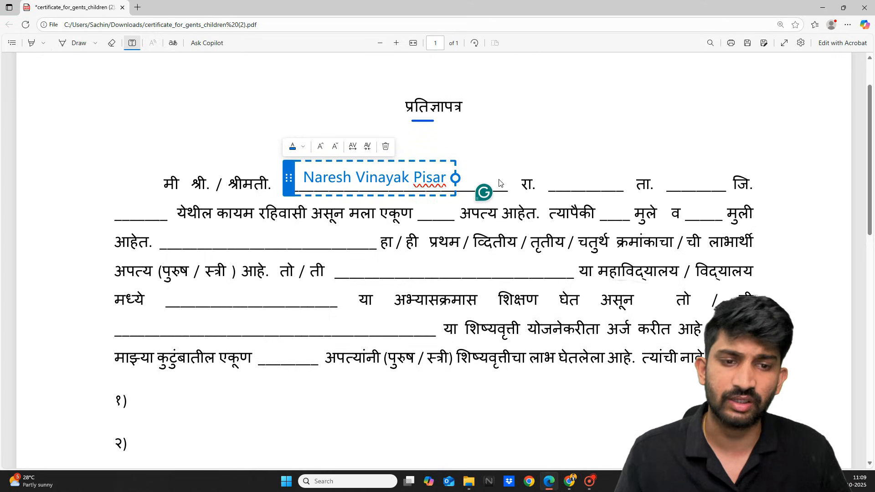
pyautogui.click(552, 181)
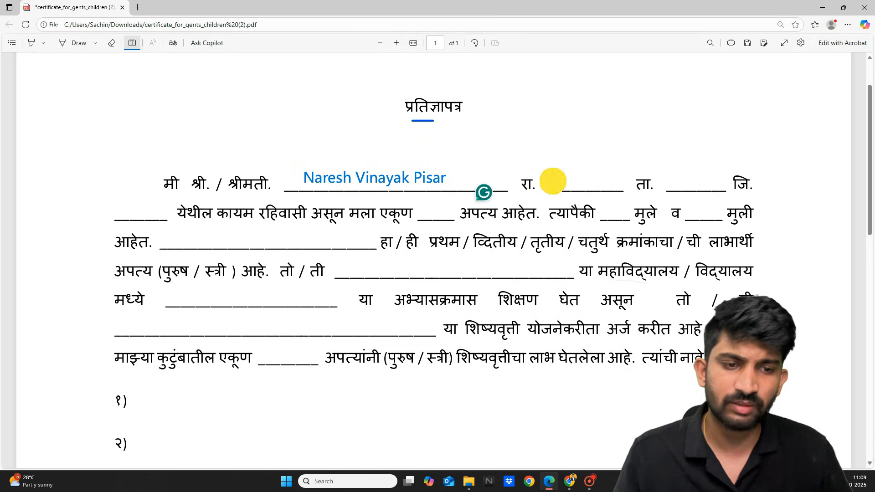
# Fill Nagpur into the रा., ता. and जि. blanks, aligning each entry on its line.
pyautogui.click(553, 181)
pyautogui.write('Nagpur')
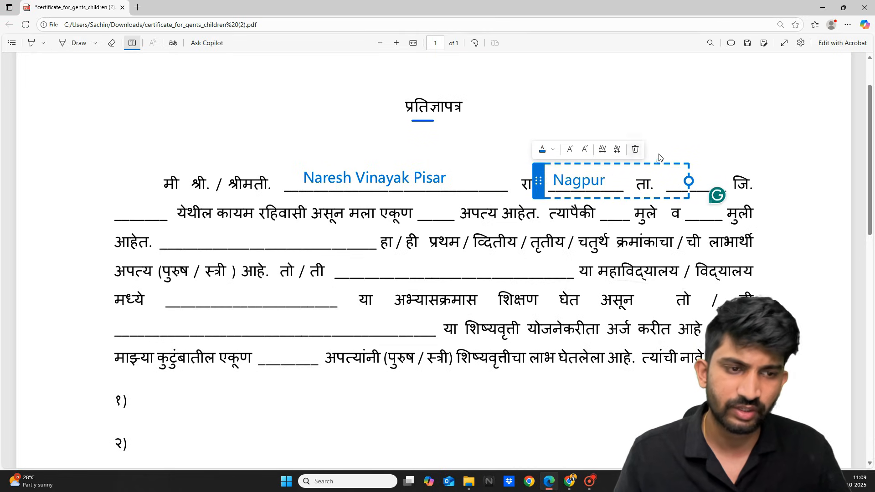
pyautogui.click(688, 182)
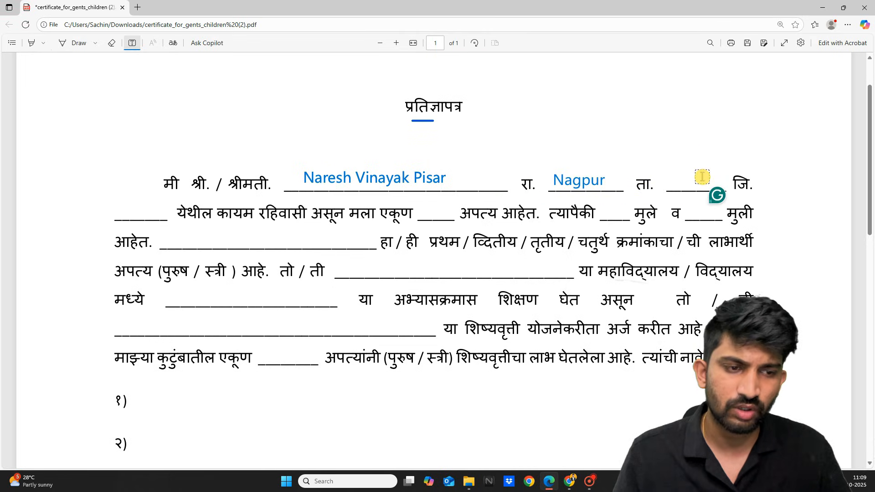
pyautogui.click(688, 181)
pyautogui.write('Nagpur')
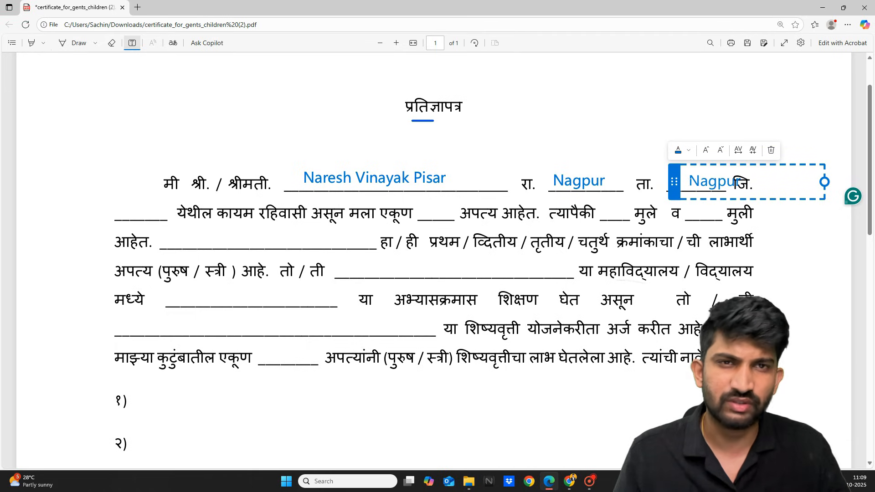
pyautogui.moveTo(675, 182); pyautogui.dragTo(655, 180)
pyautogui.click(595, 131)
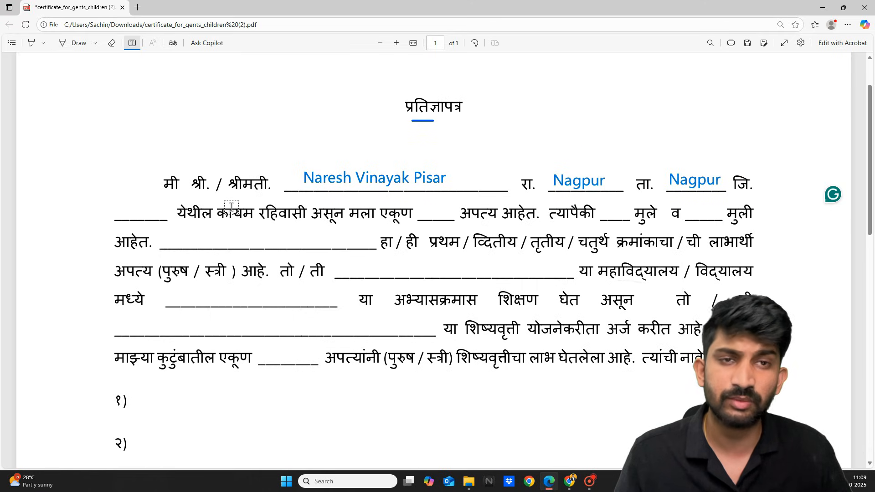
pyautogui.click(122, 213)
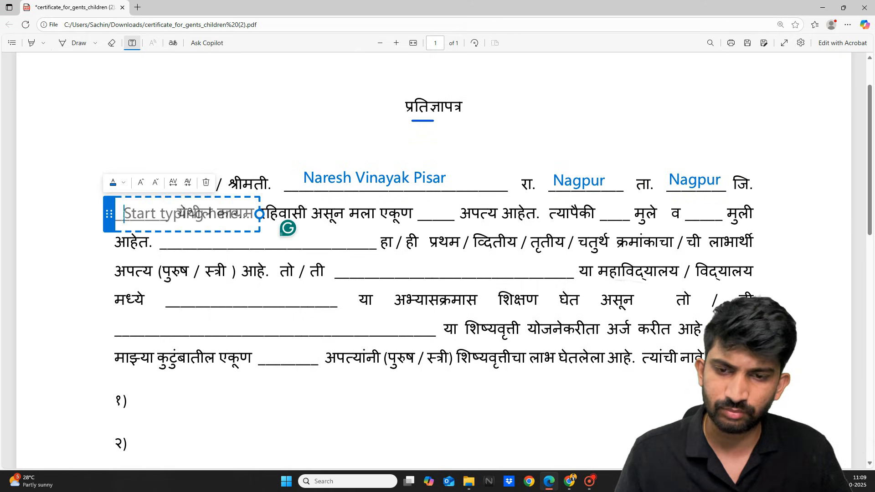
pyautogui.write('Nagpur')
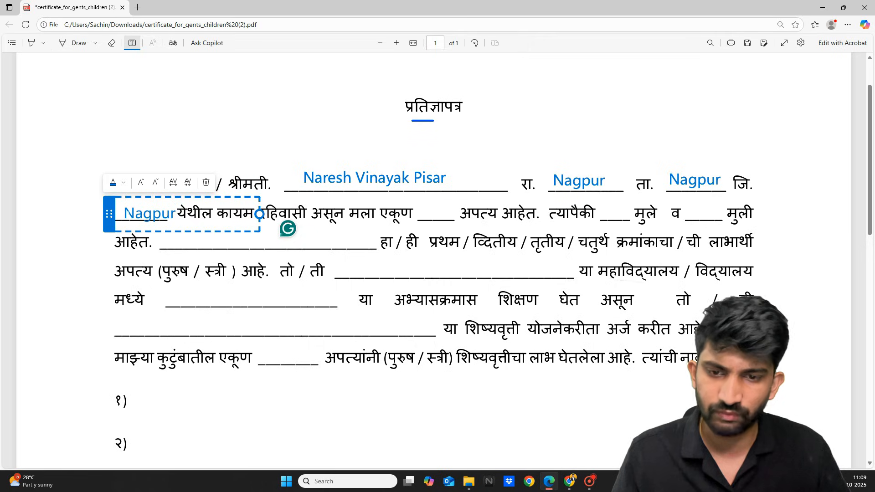
pyautogui.moveTo(109, 214); pyautogui.dragTo(98, 208)
pyautogui.click(40, 208)
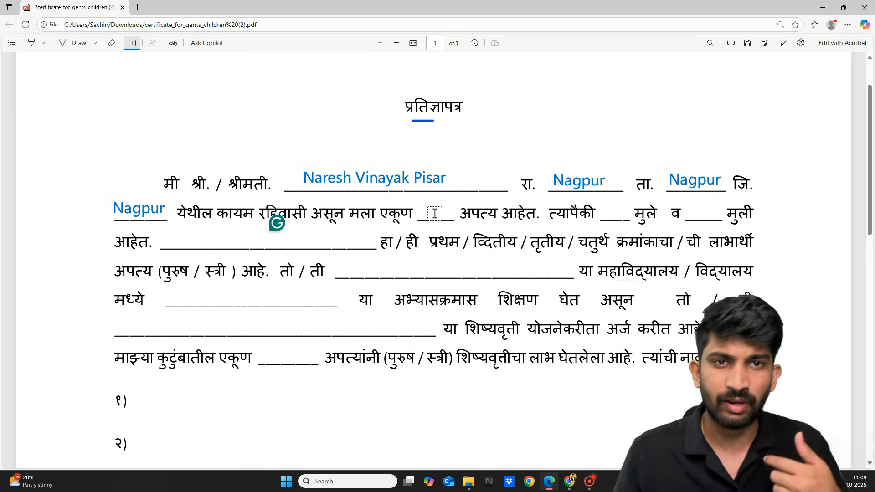
# Record 2 total children, 2 sons and 0 daughters, nudging the 0 onto its blank.
pyautogui.click(432, 212)
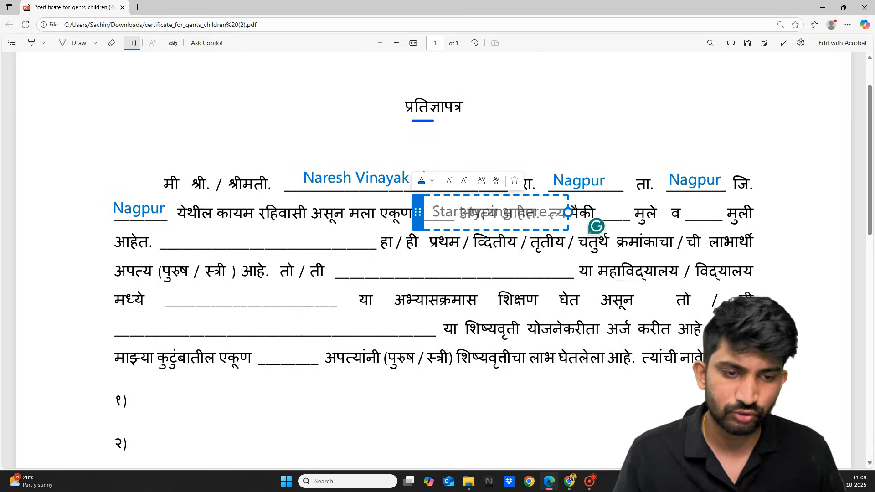
pyautogui.write('2')
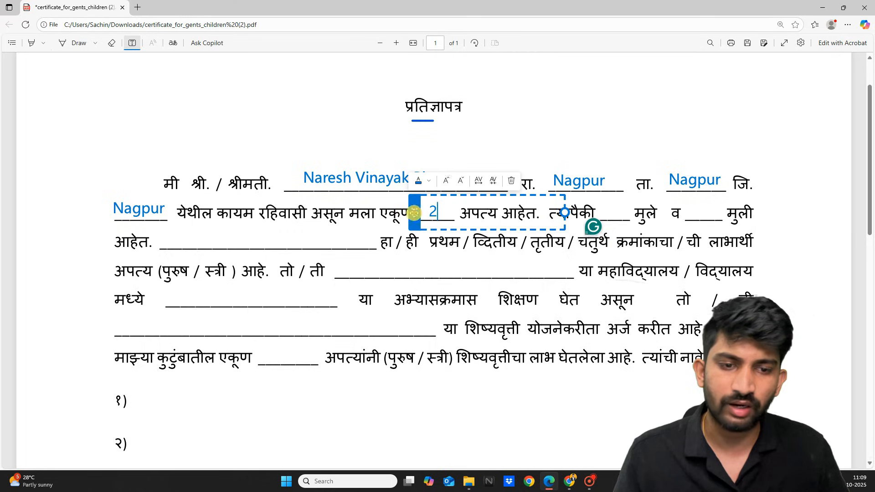
pyautogui.click(510, 123)
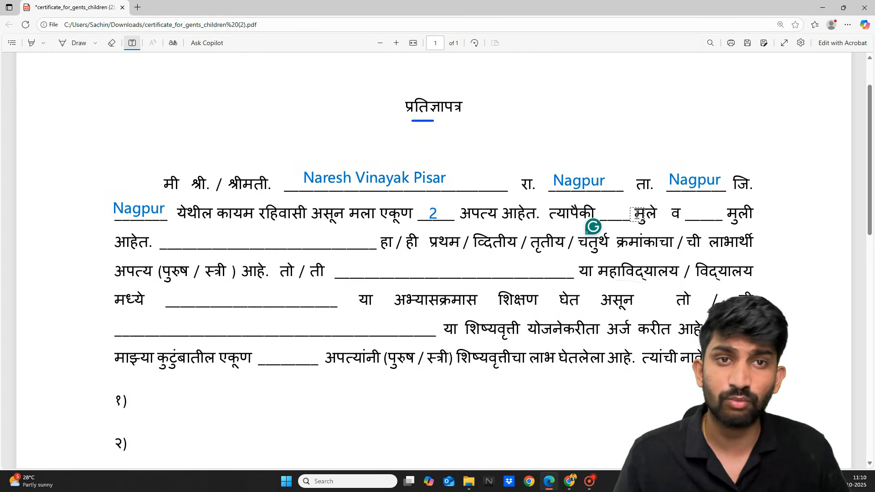
pyautogui.click(613, 211)
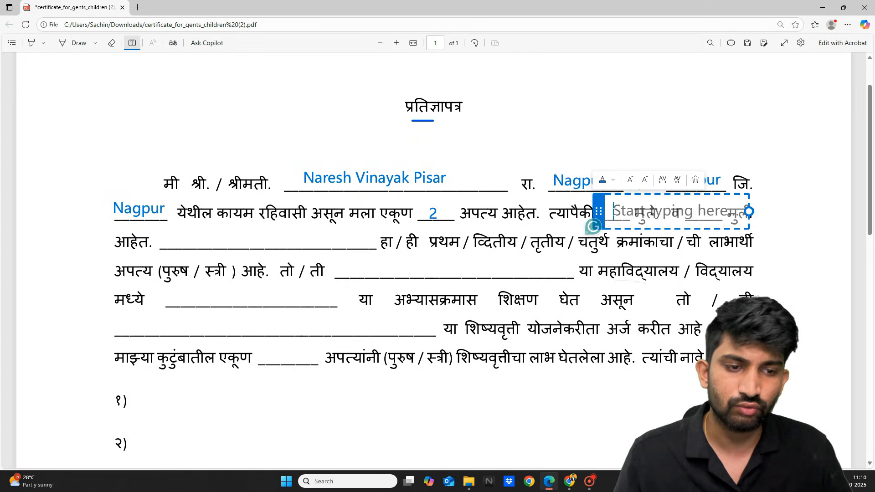
pyautogui.write('2')
pyautogui.click(807, 169)
pyautogui.click(707, 209)
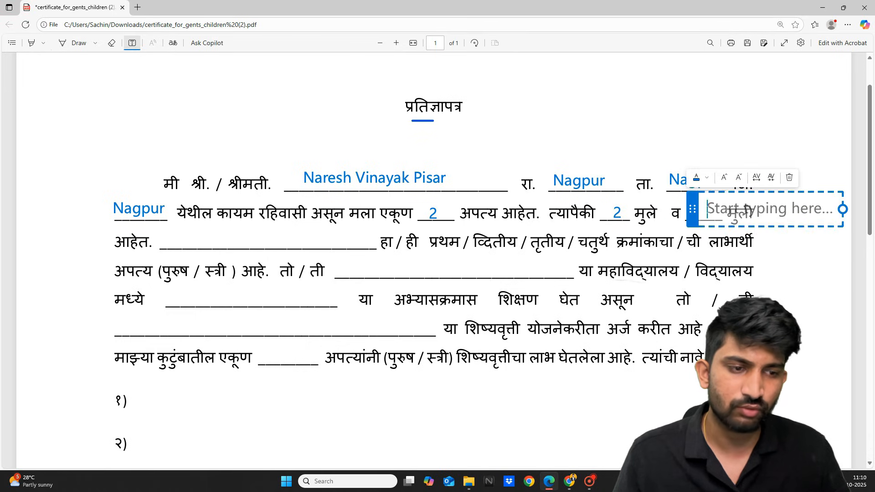
pyautogui.write('0')
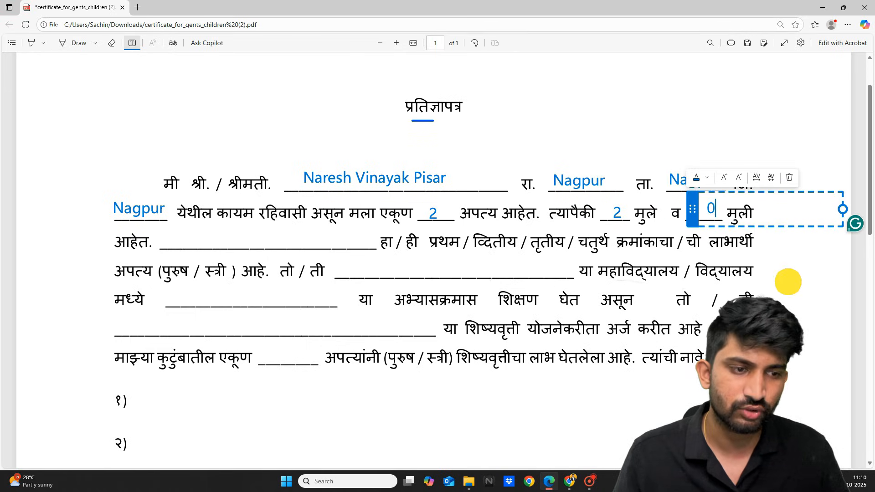
pyautogui.click(788, 282)
pyautogui.click(715, 211)
pyautogui.moveTo(698, 209); pyautogui.dragTo(693, 210)
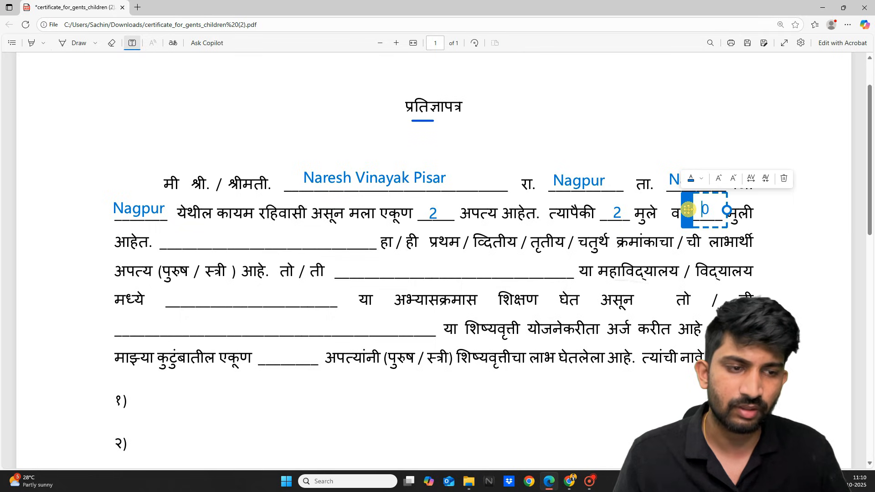
pyautogui.click(770, 230)
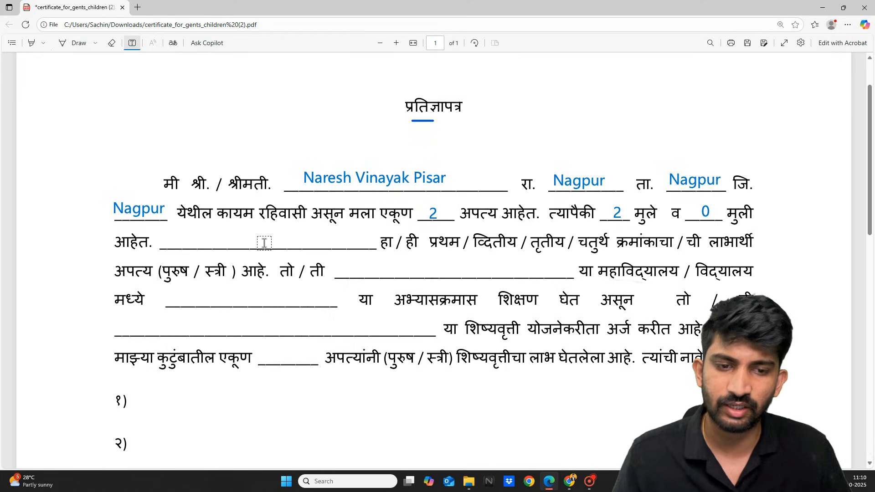
# Enter the student's full name in the beneficiary name blank.
pyautogui.click(193, 238)
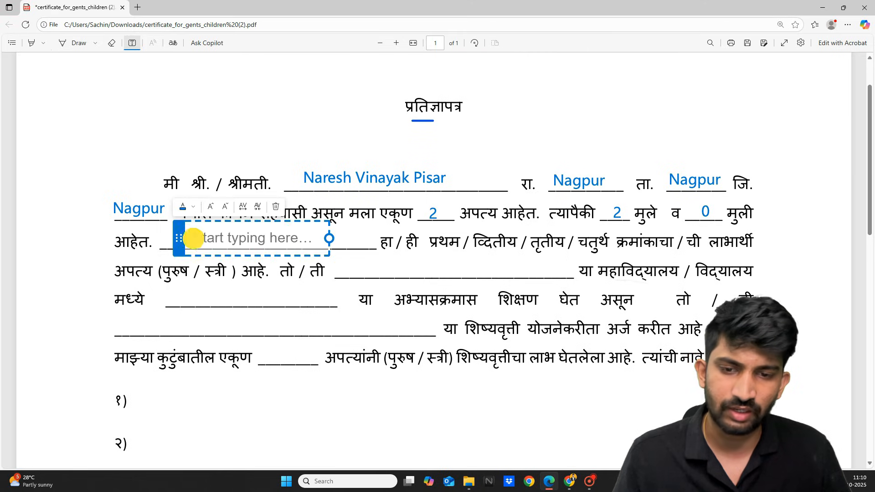
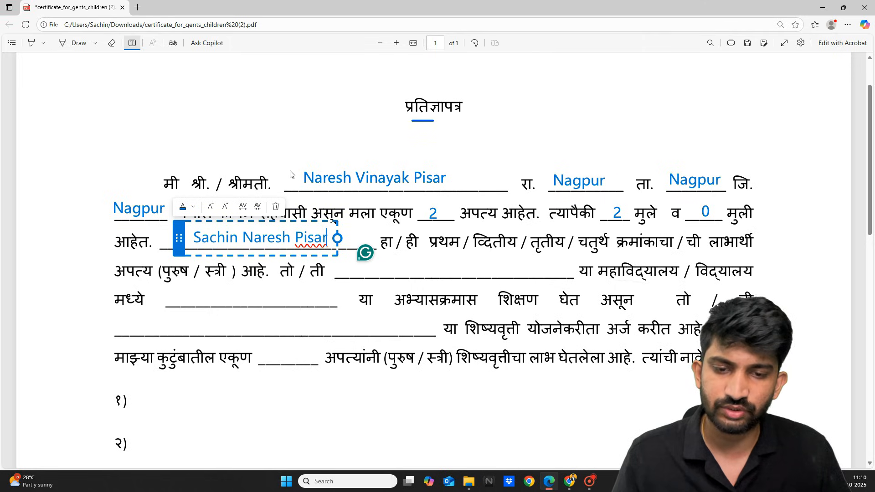
pyautogui.click(177, 143)
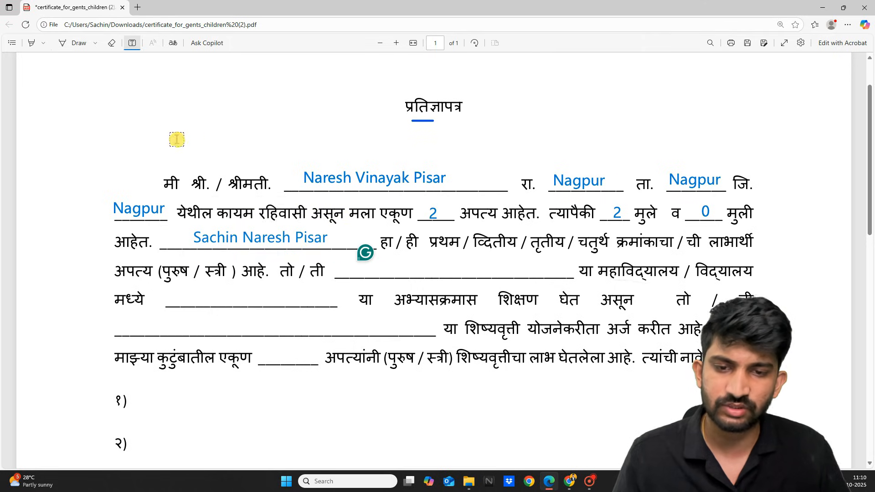
# Tick प्रथम and पुरुष in blue ink, erasing the misplaced tick near द्वितीय.
pyautogui.click(77, 45)
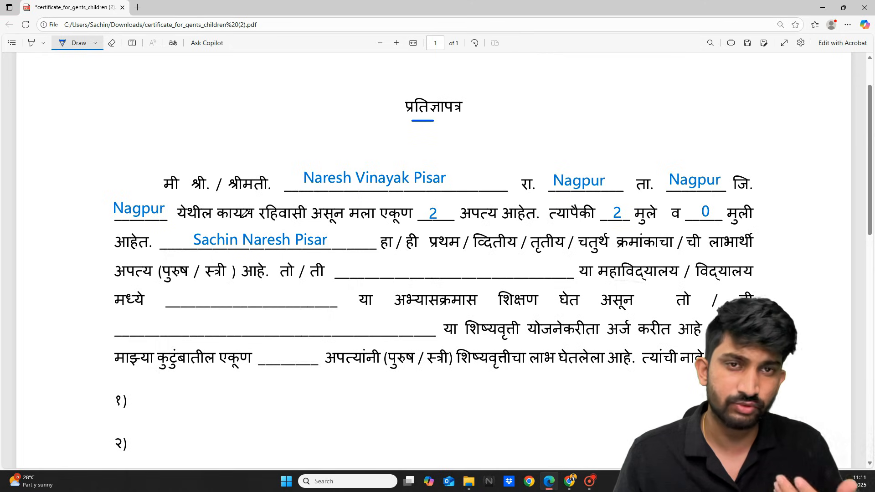
pyautogui.moveTo(490, 228); pyautogui.dragTo(507, 218)
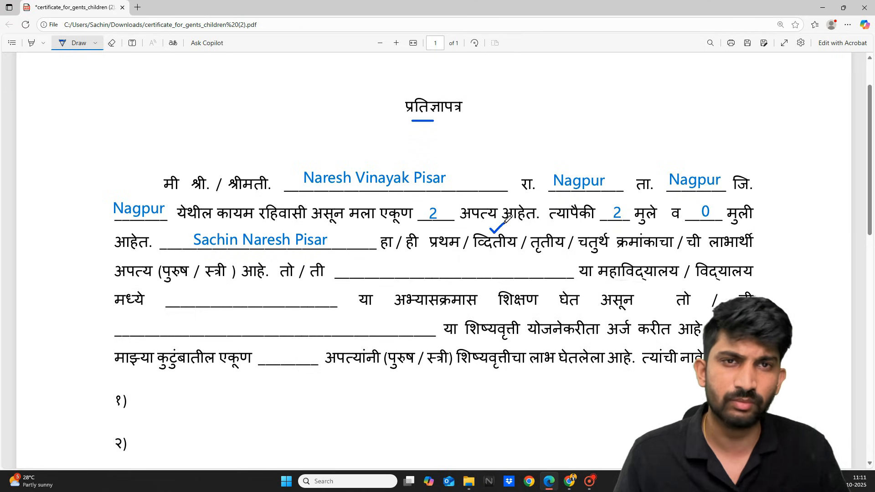
pyautogui.moveTo(437, 229); pyautogui.dragTo(459, 221)
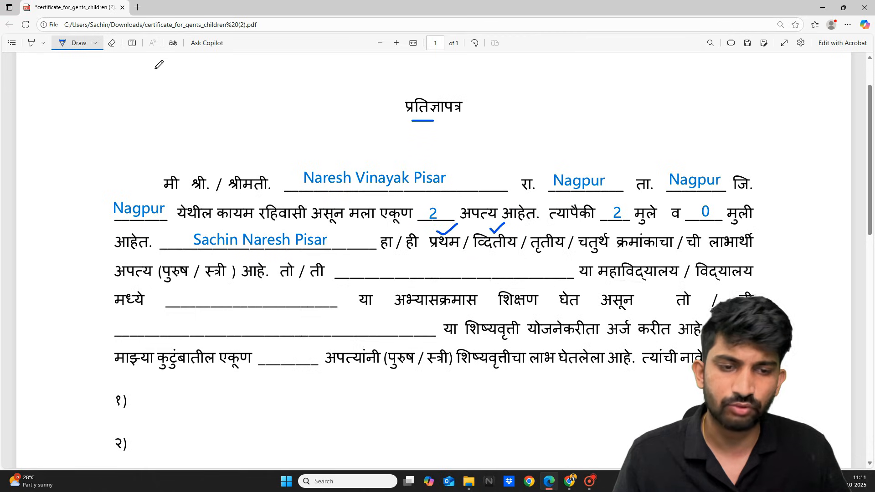
pyautogui.click(112, 43)
pyautogui.click(493, 214)
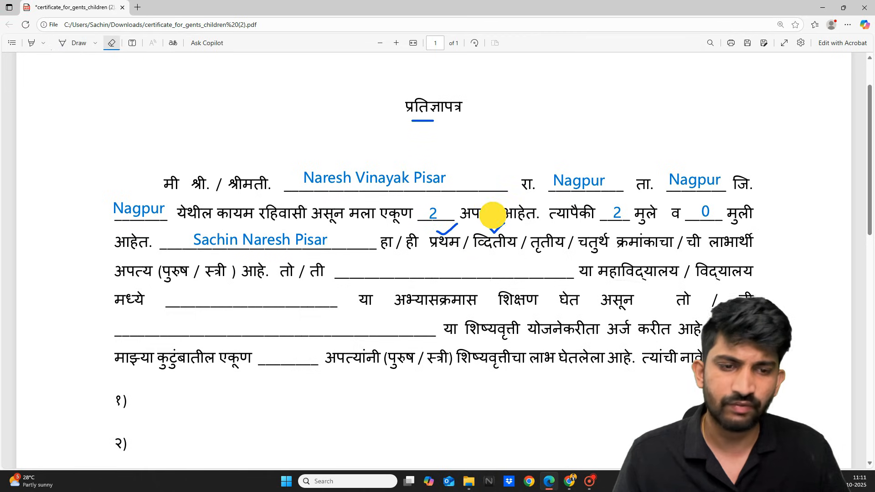
pyautogui.click(70, 39)
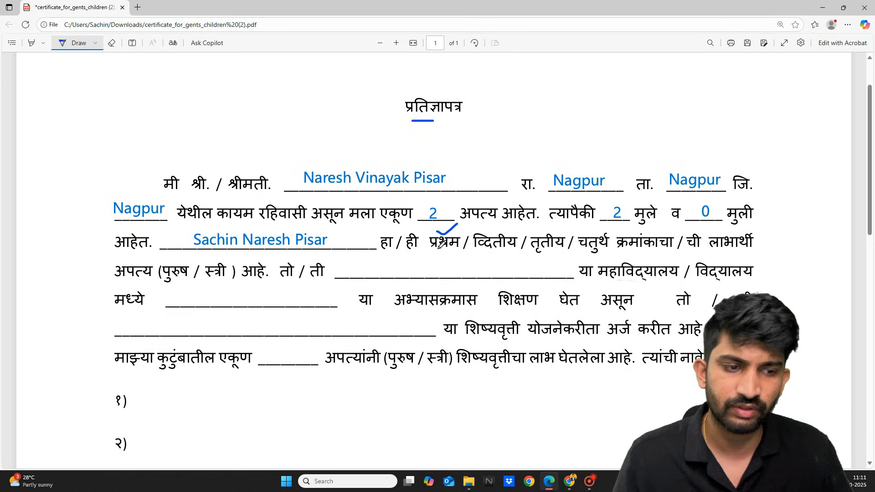
pyautogui.moveTo(170, 262)
pyautogui.mouseDown()
pyautogui.moveTo(196, 243)
pyautogui.moveTo(226, 276)
pyautogui.mouseUp()
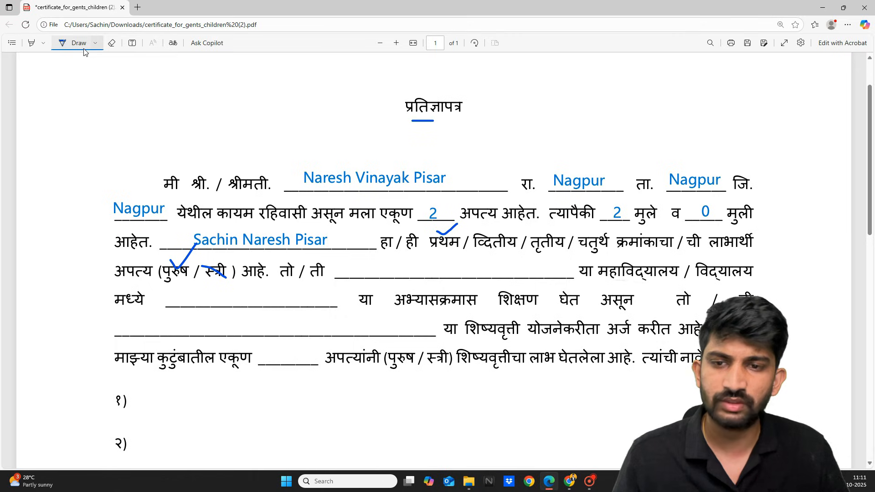
# Enter 'Sinhgad Insitute of Technology' as the college and 'Computer Science' as the course.
pyautogui.click(132, 44)
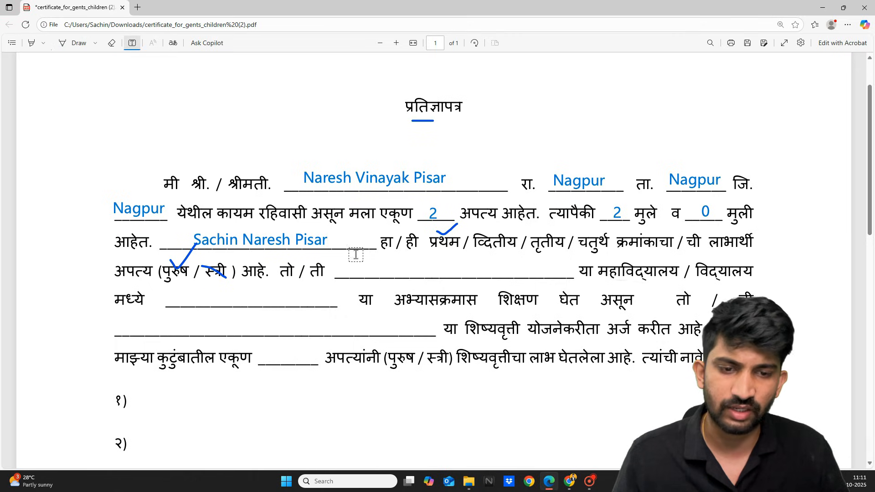
pyautogui.click(346, 271)
pyautogui.write('S')
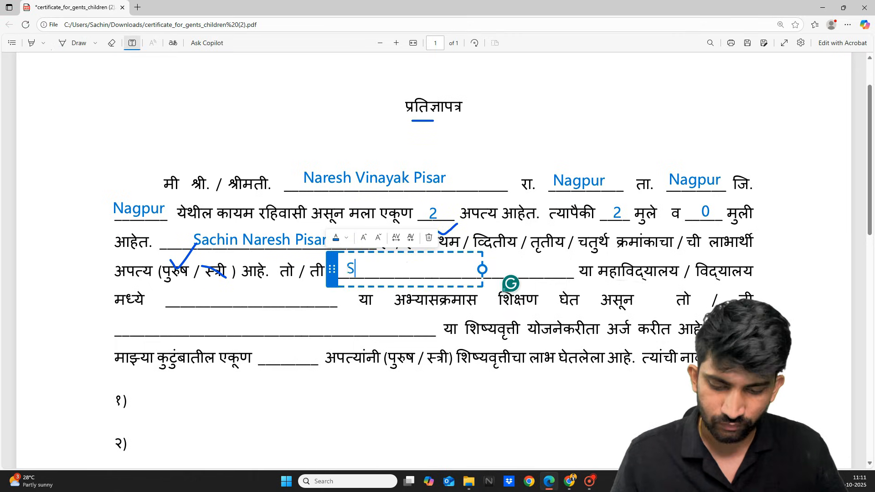
pyautogui.write('inhga')
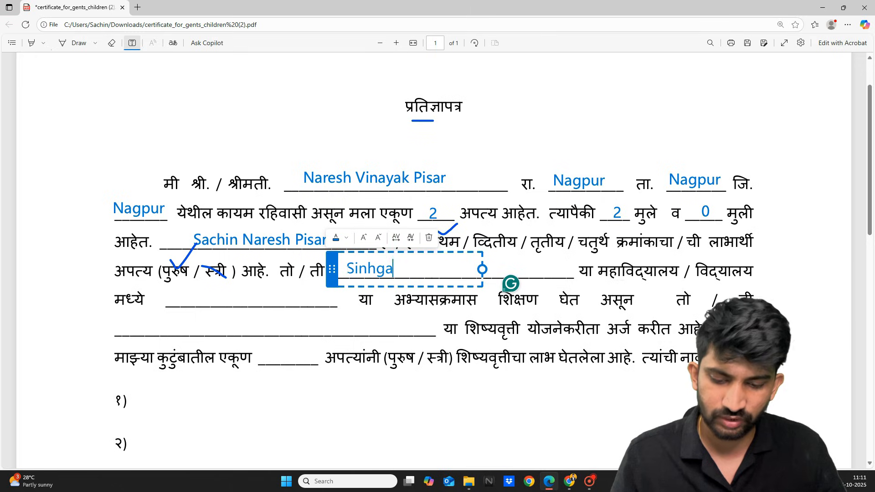
pyautogui.write('d In')
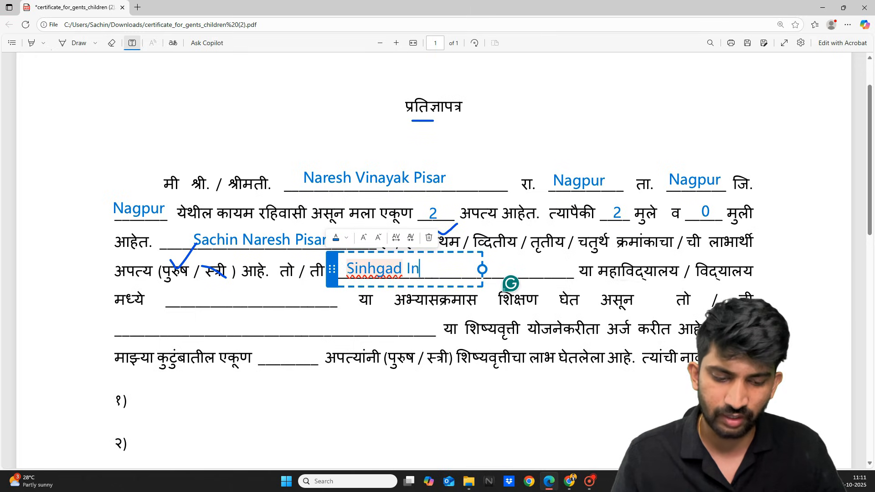
pyautogui.write('situte of')
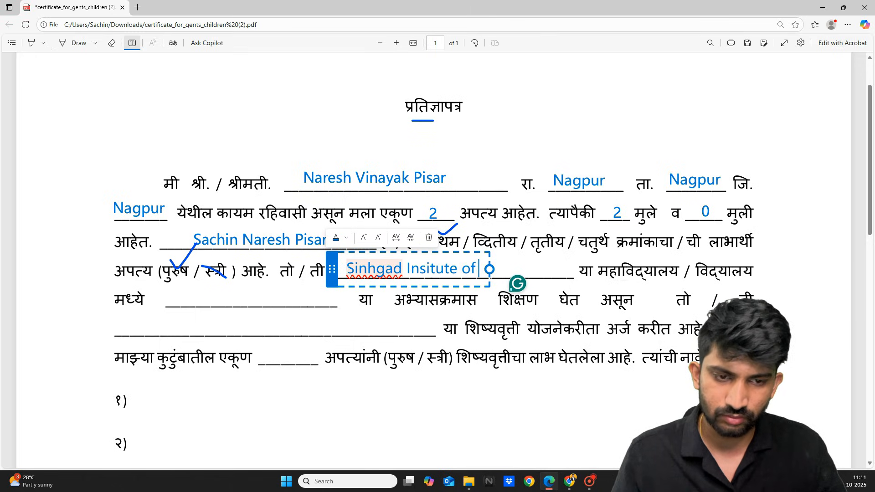
pyautogui.write(' Technolo')
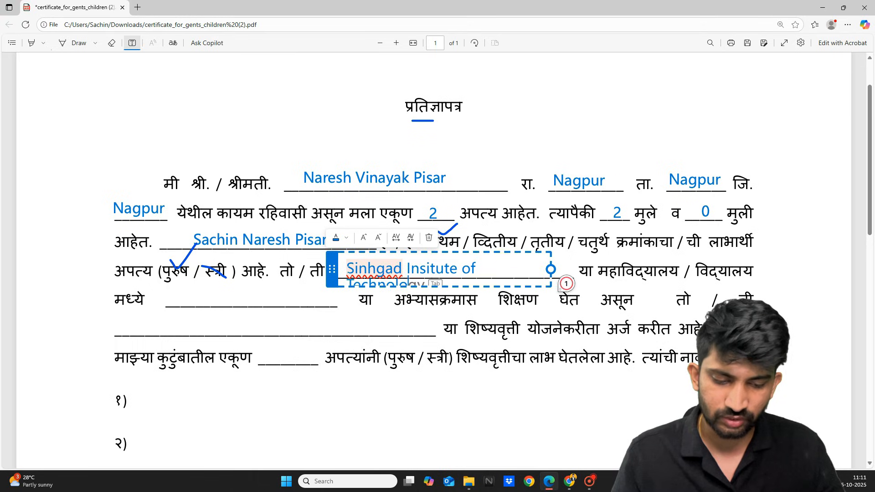
pyautogui.press('Tab')
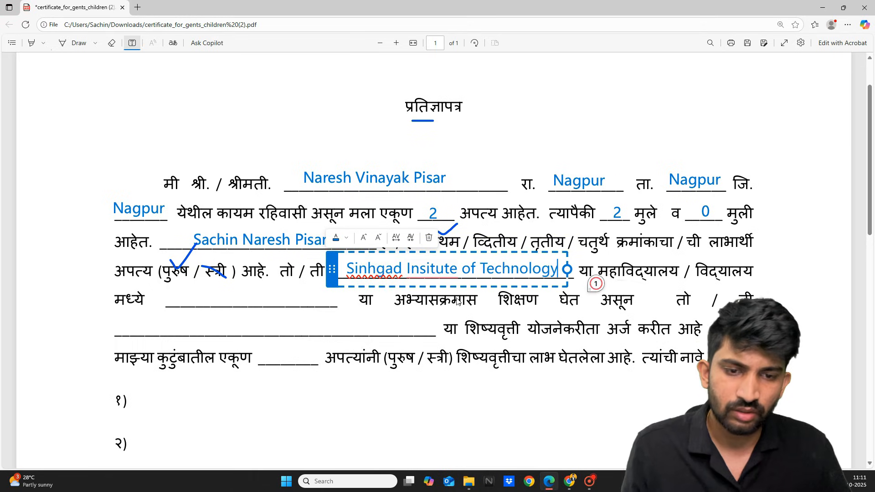
pyautogui.click(752, 246)
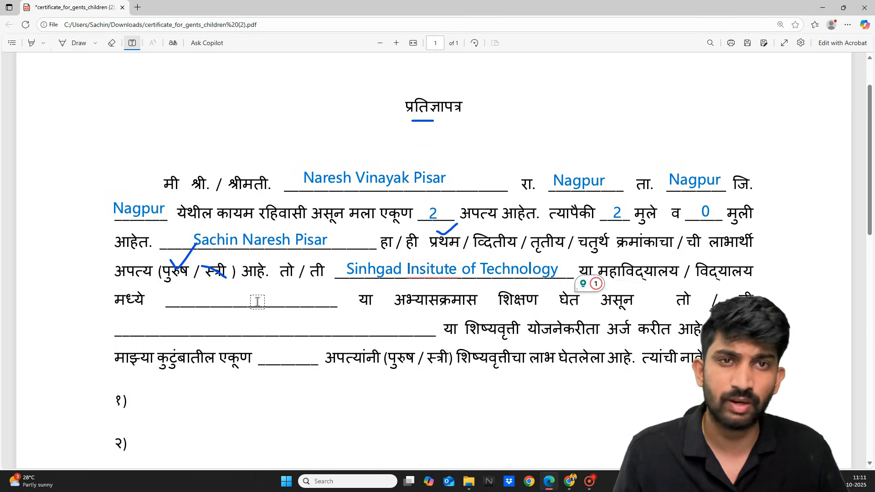
pyautogui.click(177, 296)
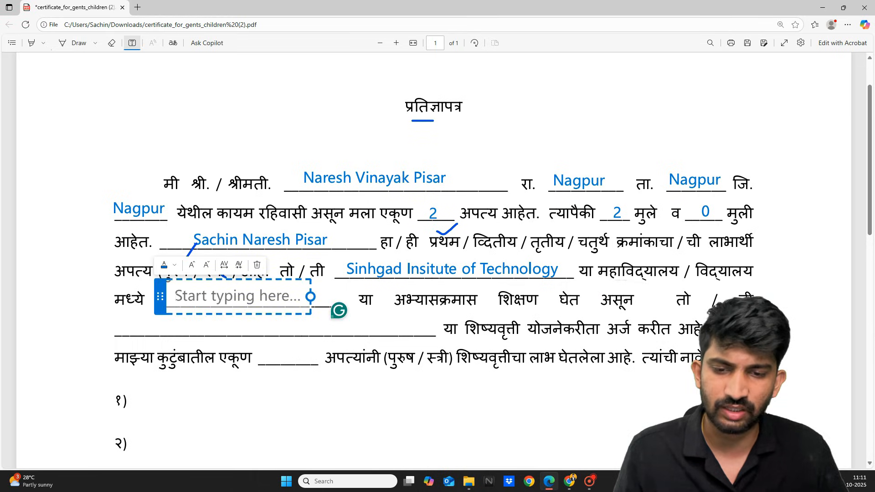
pyautogui.write('Computer ')
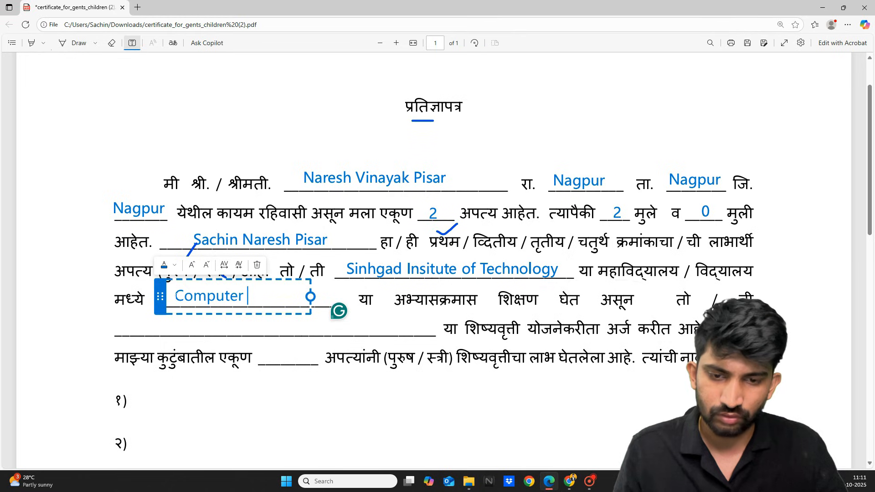
pyautogui.write('Science')
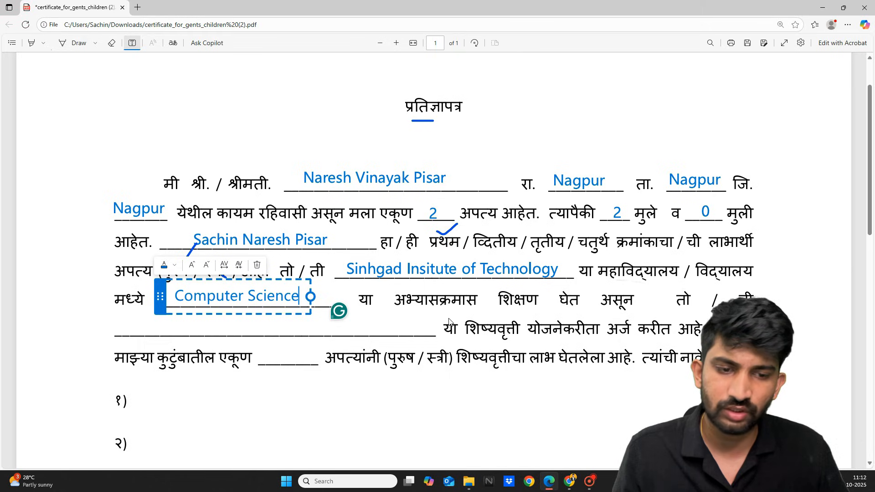
pyautogui.click(195, 327)
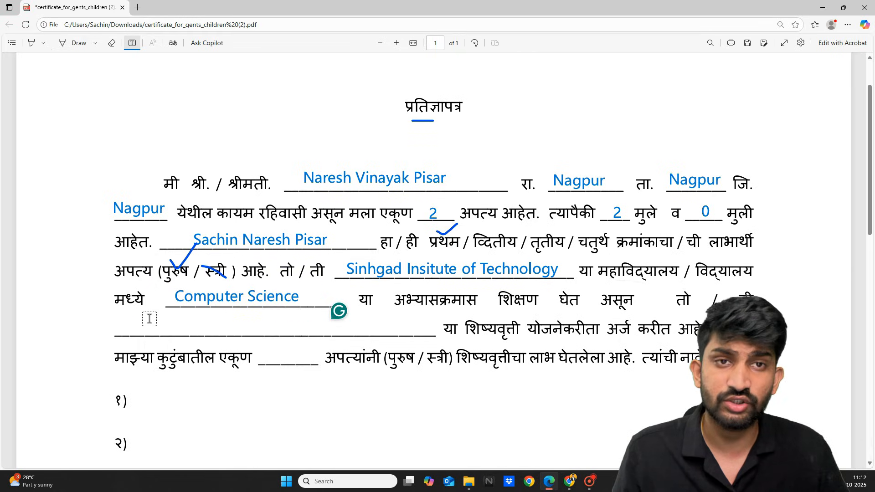
# Fill the scheme blank with 'Post matrix scholarship for OBC Students' aligned on its line.
pyautogui.click(117, 318)
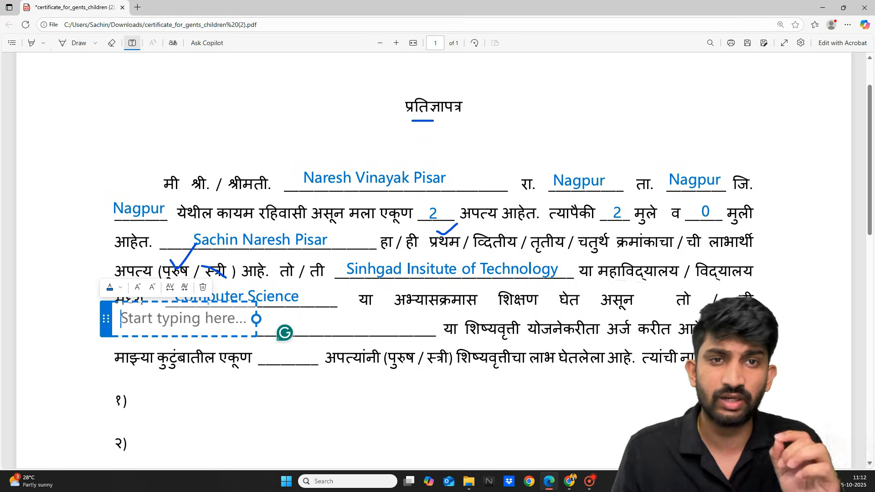
pyautogui.write('Po')
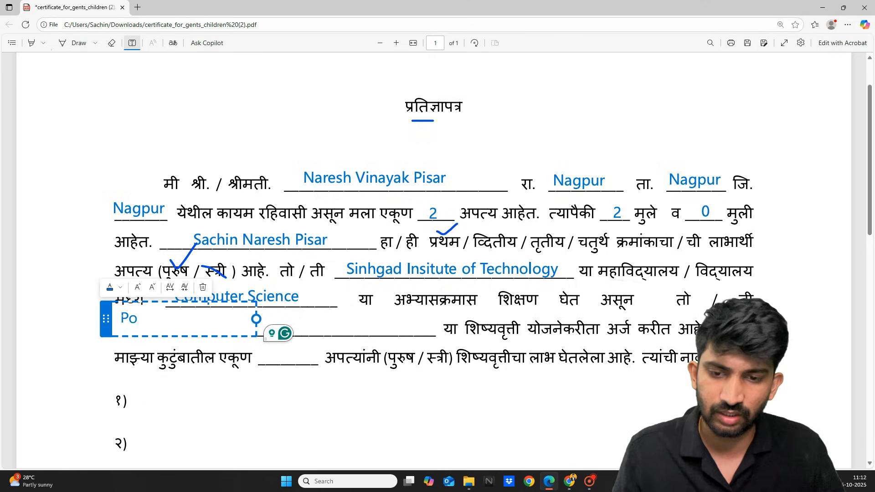
pyautogui.write('st')
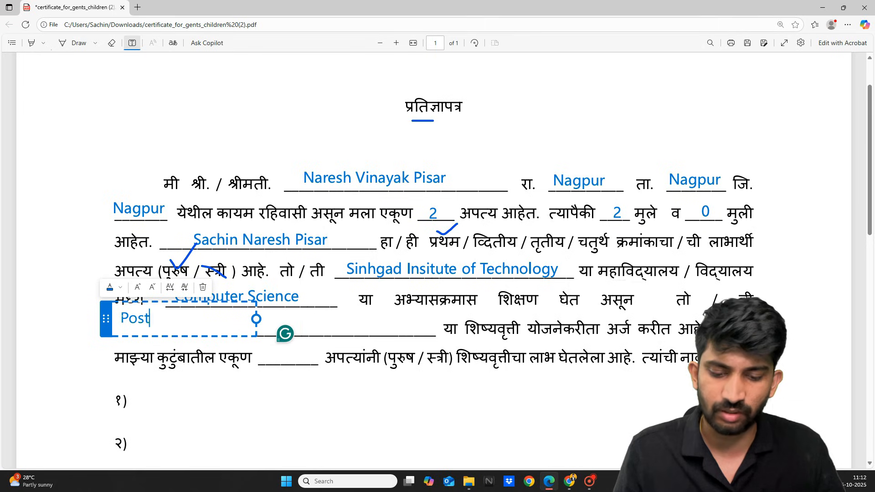
pyautogui.write(' matr')
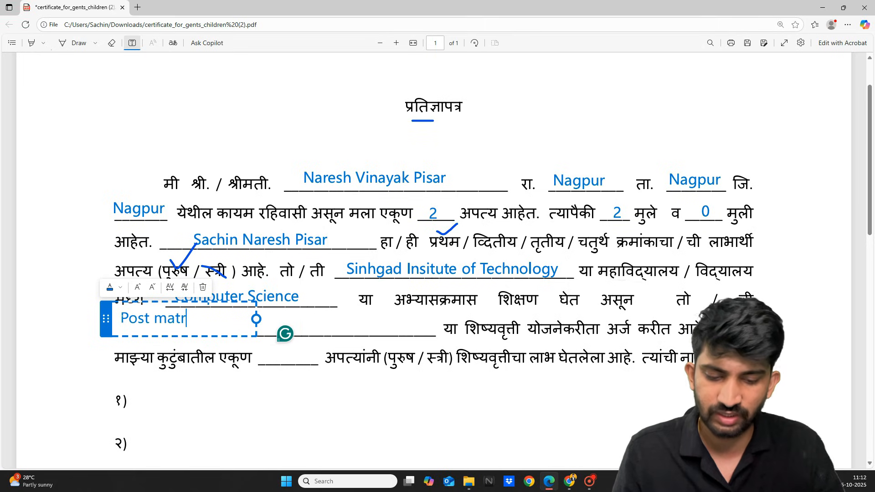
pyautogui.write('ix sch')
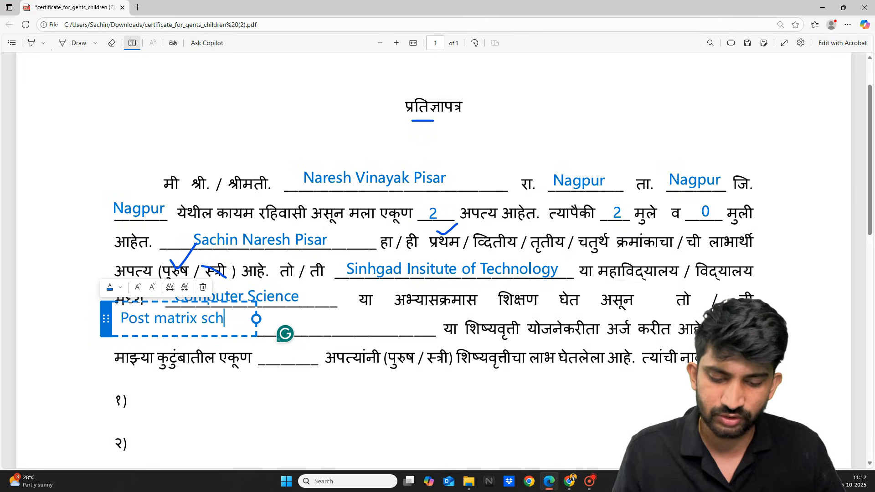
pyautogui.write('olarship fo')
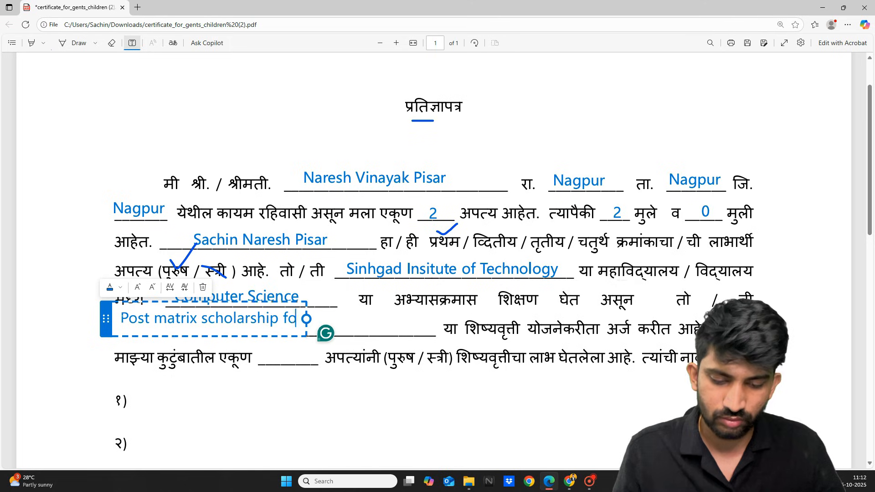
pyautogui.write('r OBC STu')
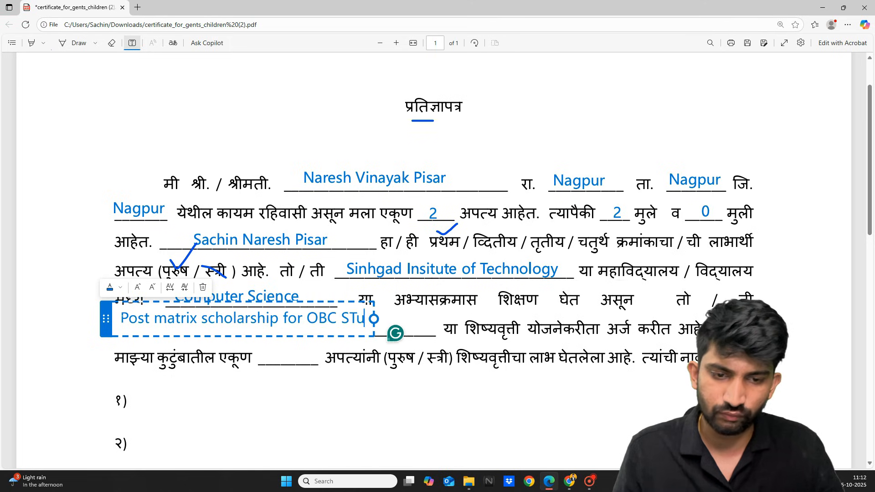
pyautogui.press('BackSpace')
pyautogui.press('BackSpace')
pyautogui.write('tud')
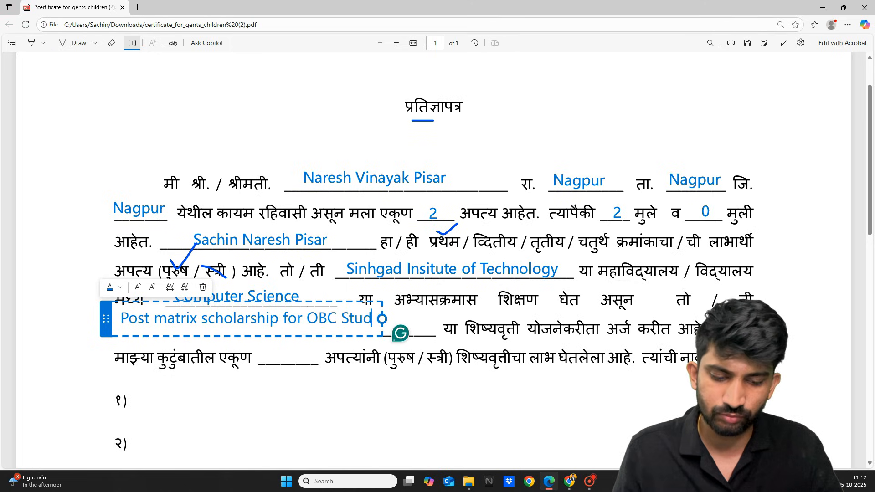
pyautogui.write('ents')
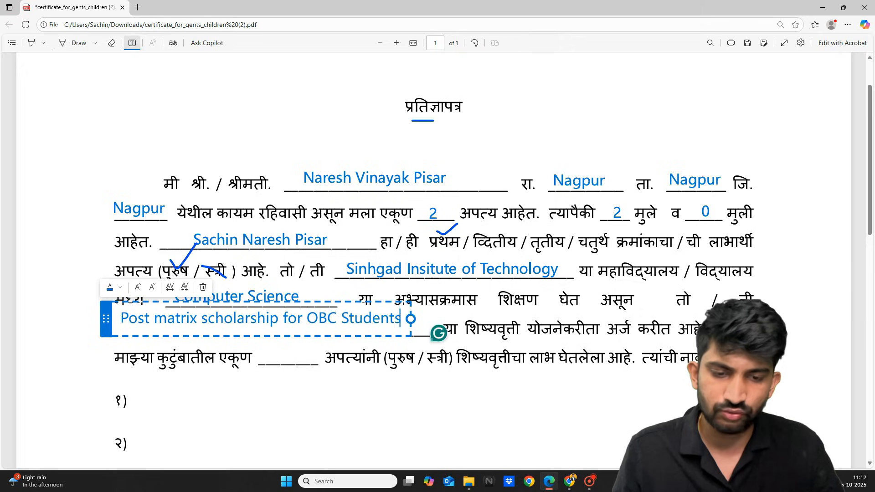
pyautogui.moveTo(105, 318); pyautogui.dragTo(111, 321)
pyautogui.click(38, 312)
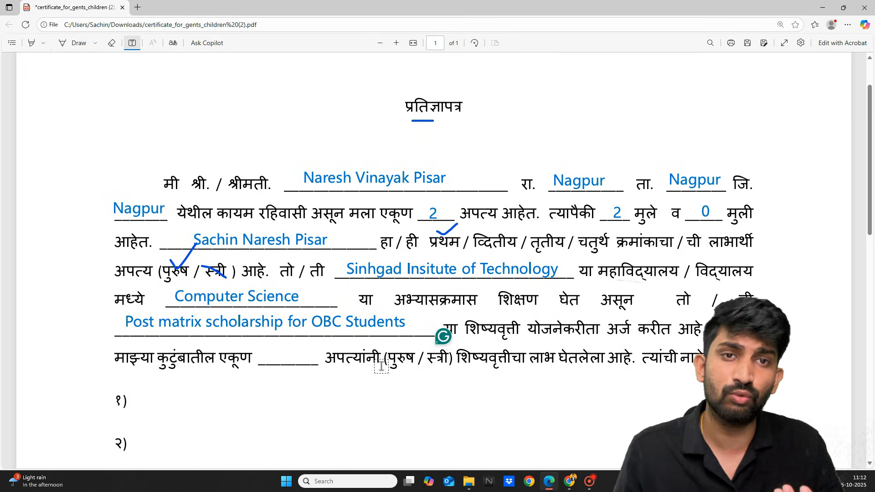
# Enter 0 before अपत्यांनी as the count of earlier scholarship beneficiaries.
pyautogui.click(285, 352)
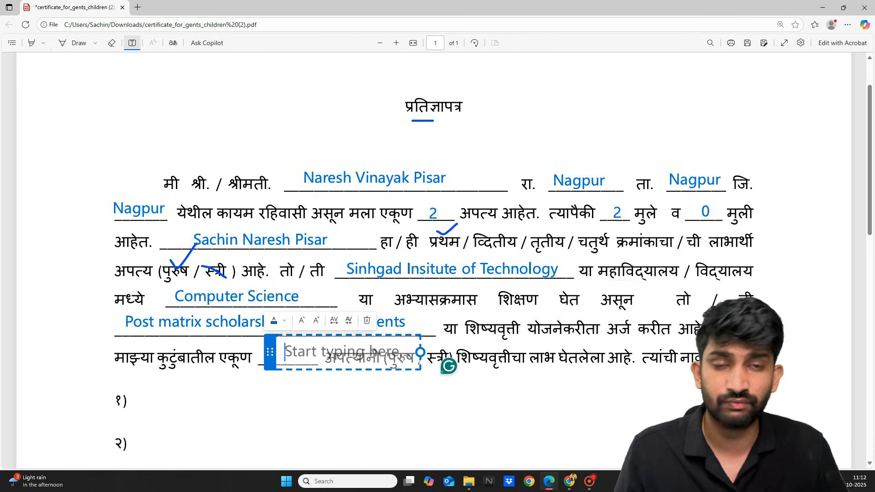
pyautogui.write('0')
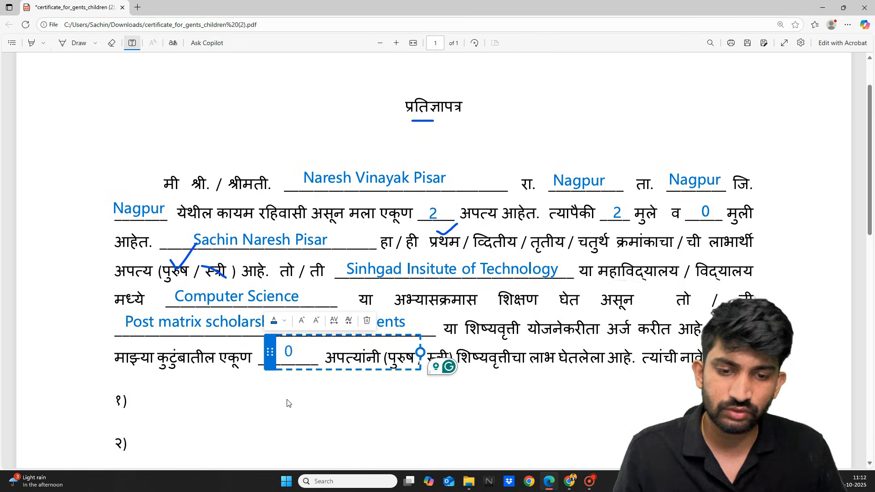
pyautogui.click(287, 403)
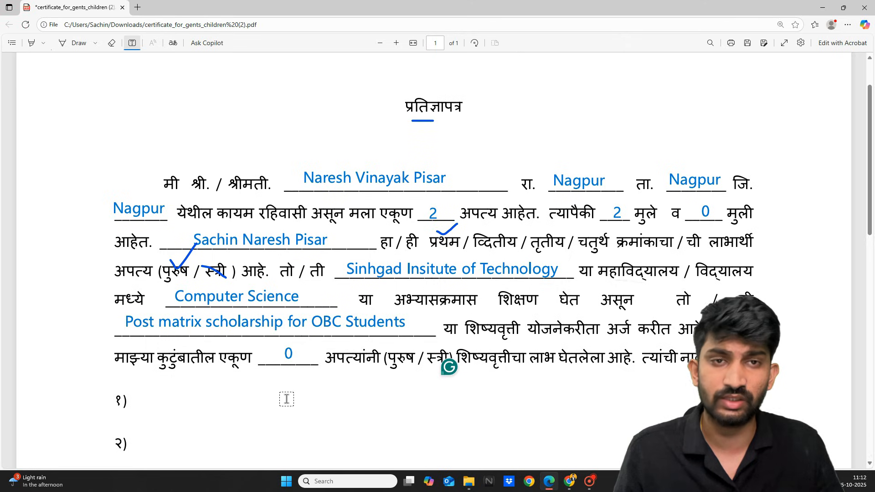
pyautogui.scroll(-1, 286, 399)
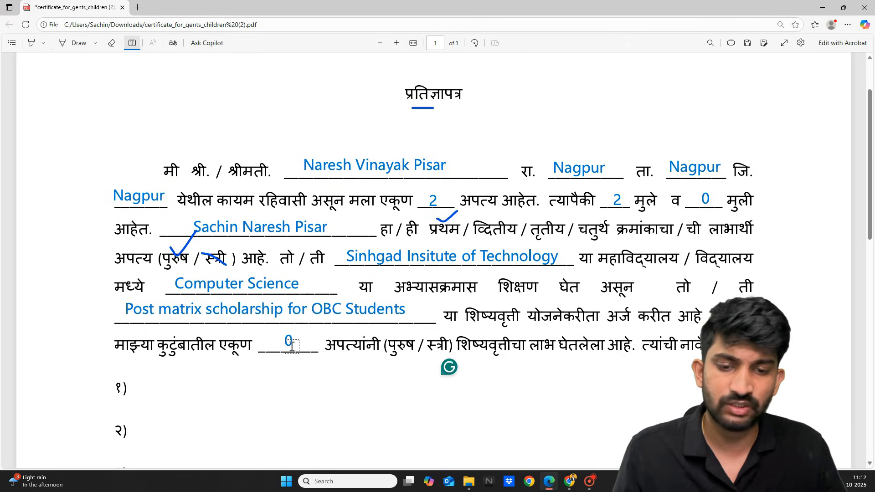
pyautogui.scroll(-2, 292, 345)
pyautogui.scroll(-1, 129, 311)
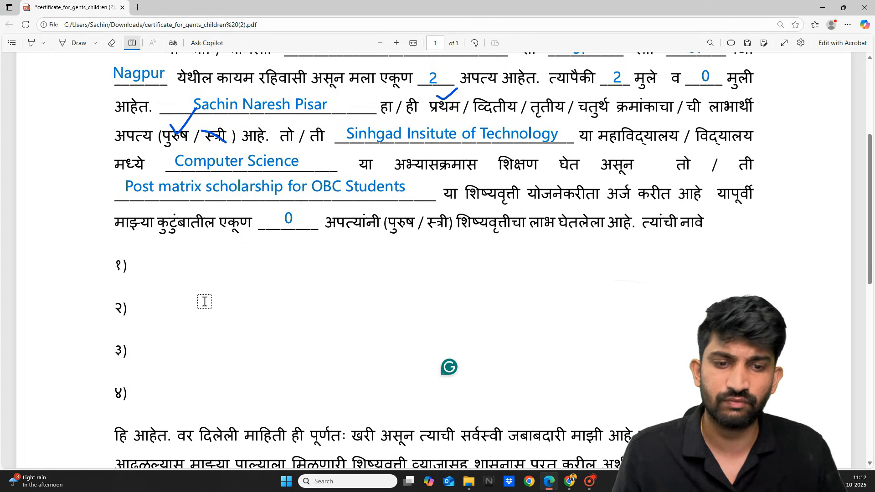
# Change the count to 1 and start a family member's name on the first name line.
pyautogui.click(288, 218)
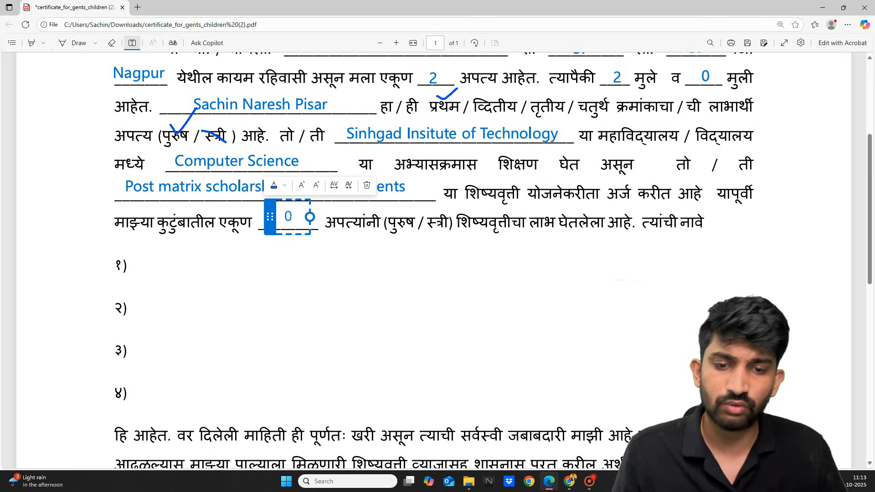
pyautogui.press('BackSpace')
pyautogui.write('1')
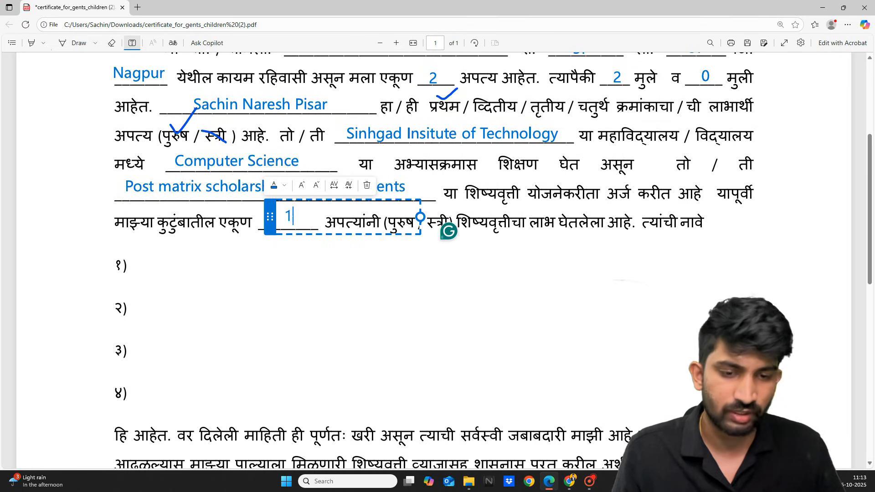
pyautogui.click(294, 287)
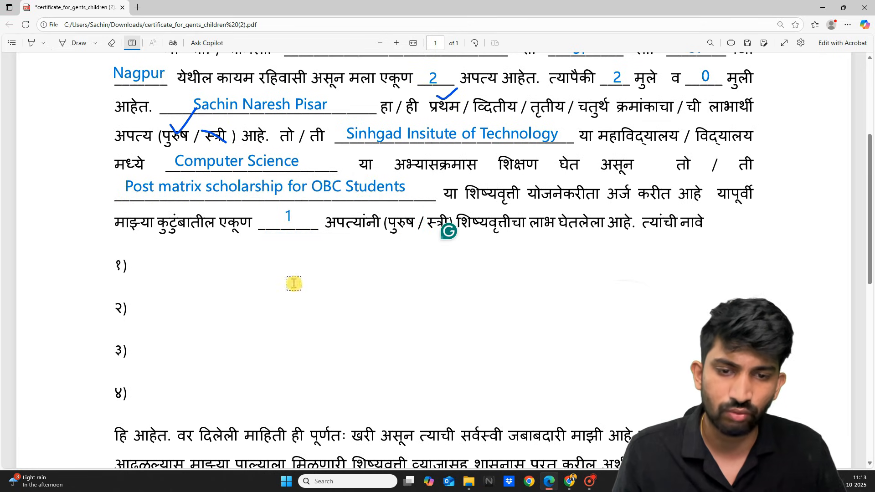
pyautogui.click(149, 263)
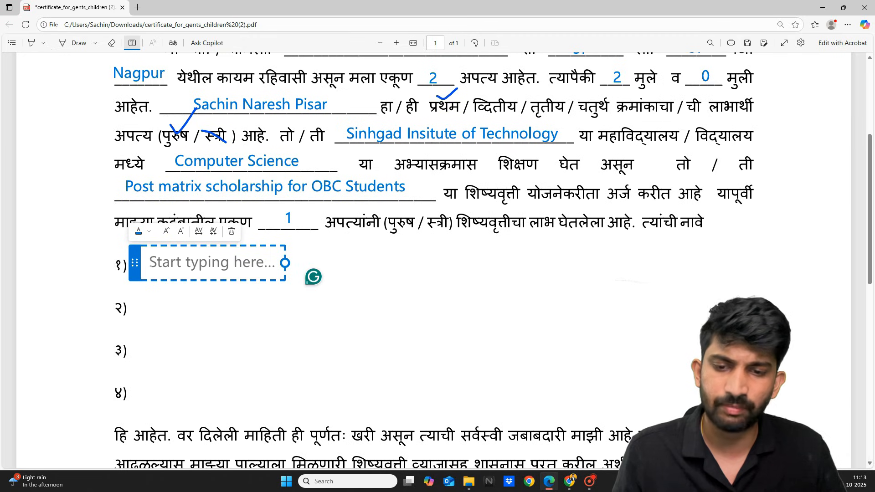
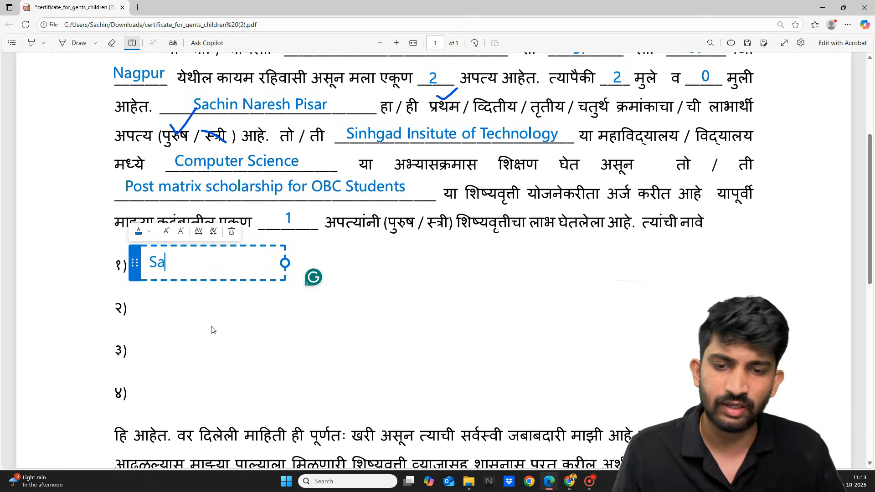
pyautogui.click(296, 213)
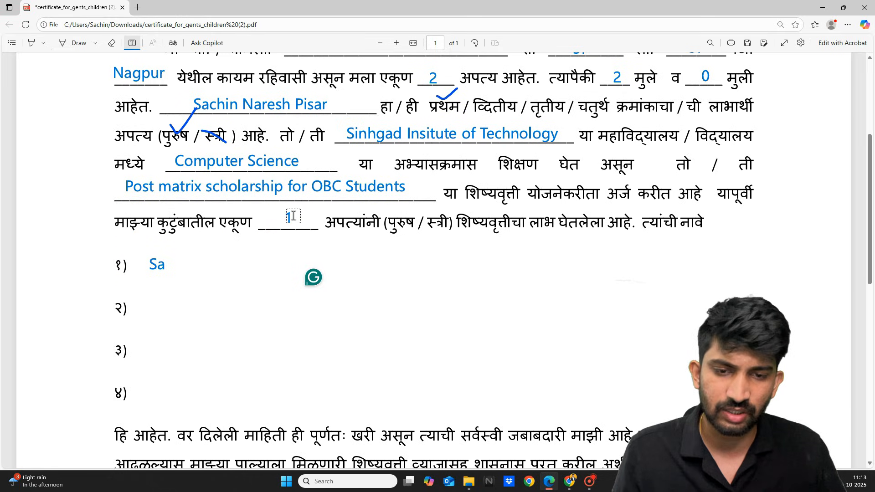
# Reset the count to 0 and delete the leftover partial name entry.
pyautogui.click(288, 216)
pyautogui.press('Delete')
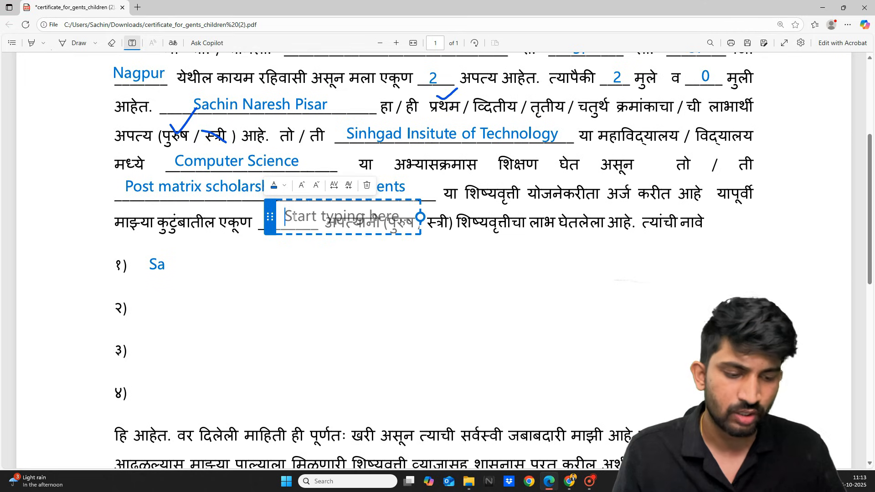
pyautogui.write('0')
pyautogui.click(217, 342)
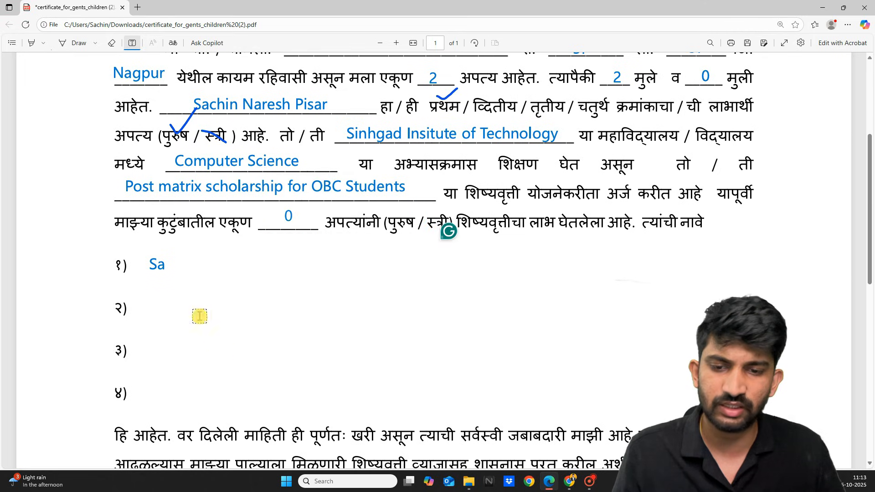
pyautogui.click(171, 272)
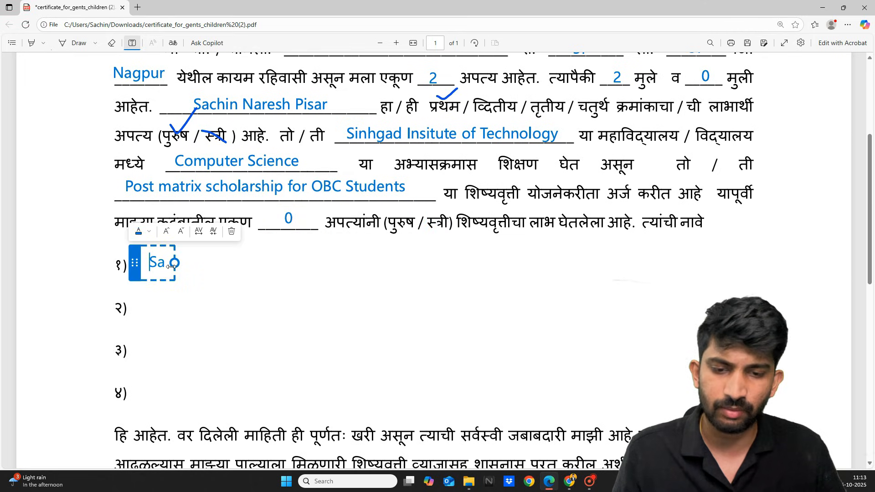
pyautogui.press('BackSpace')
pyautogui.press('BackSpace')
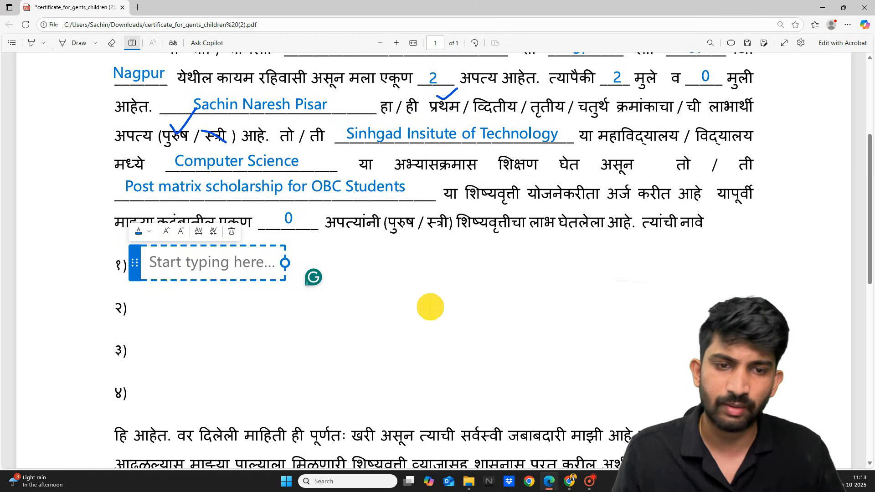
pyautogui.scroll(1, 429, 306)
pyautogui.scroll(2, 430, 306)
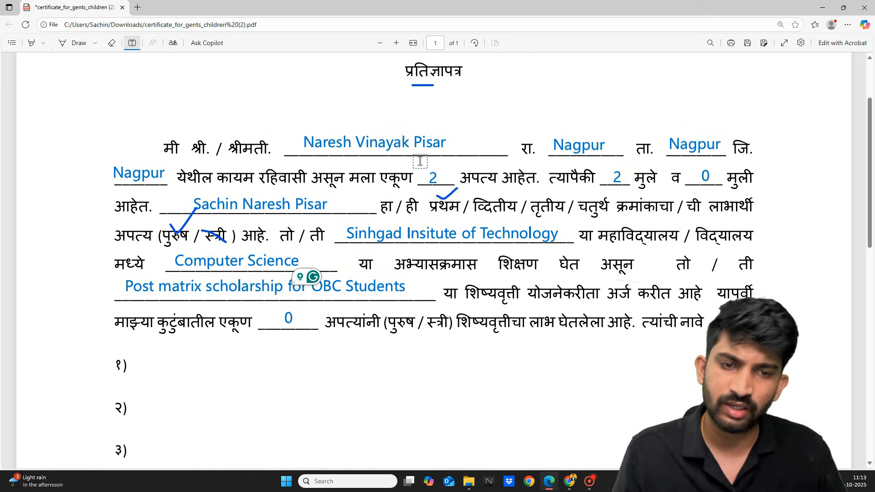
pyautogui.scroll(-3, 419, 161)
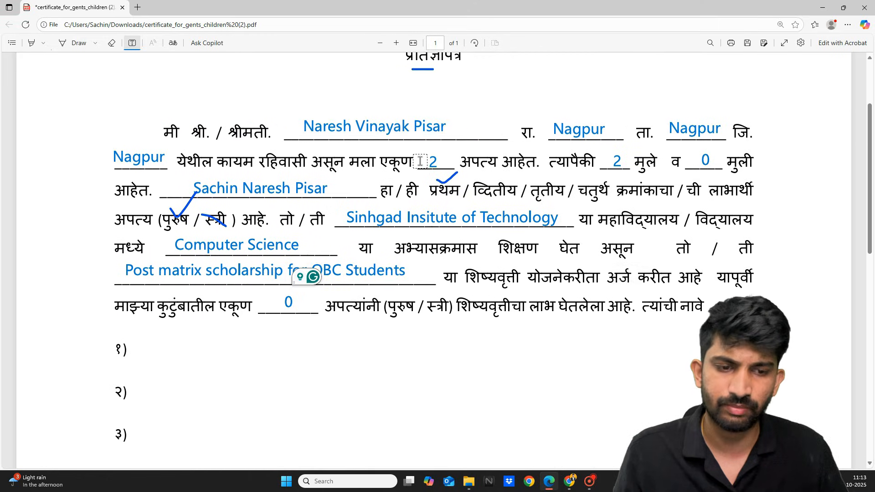
# Sign in blue ink above the student and parent signature lines.
pyautogui.scroll(-10, 420, 161)
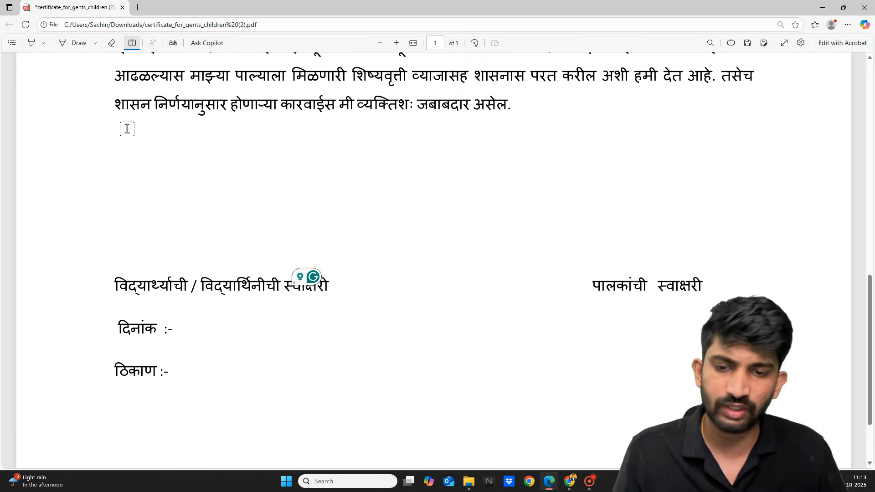
pyautogui.click(69, 44)
pyautogui.scroll(-1, 151, 143)
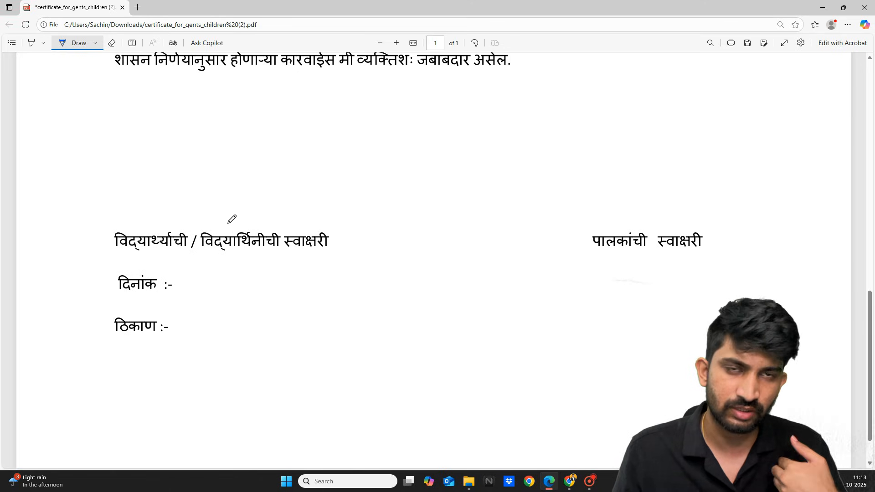
pyautogui.moveTo(208, 224)
pyautogui.mouseDown()
pyautogui.moveTo(220, 203)
pyautogui.moveTo(250, 187)
pyautogui.moveTo(237, 226)
pyautogui.moveTo(173, 248)
pyautogui.mouseUp()
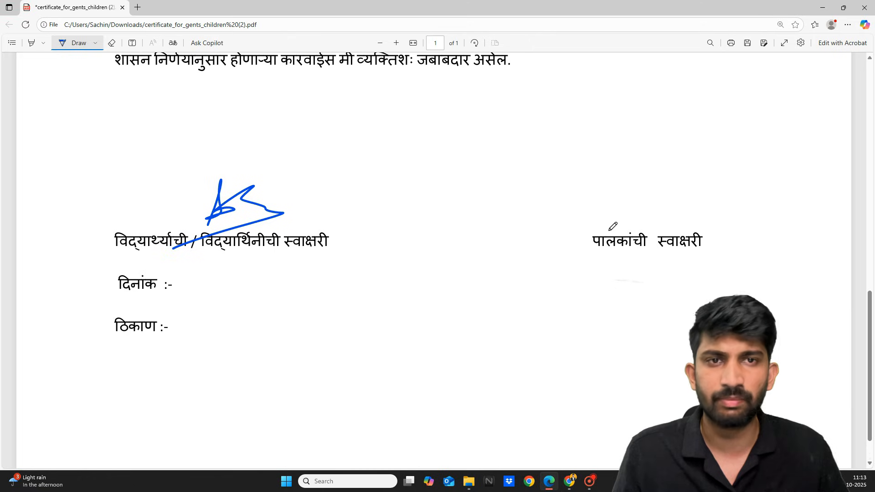
pyautogui.moveTo(600, 219)
pyautogui.mouseDown()
pyautogui.moveTo(611, 196)
pyautogui.moveTo(610, 217)
pyautogui.moveTo(650, 217)
pyautogui.moveTo(563, 239)
pyautogui.mouseUp()
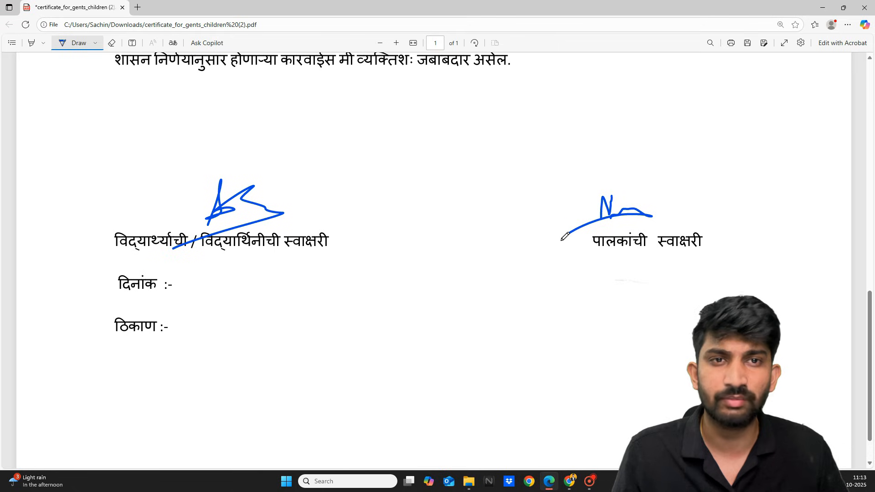
# Add extra pen strokes and mark boxes beside दिनांक and ठिकाण.
pyautogui.moveTo(545, 90)
pyautogui.mouseDown()
pyautogui.moveTo(555, 82)
pyautogui.moveTo(558, 97)
pyautogui.moveTo(593, 93)
pyautogui.mouseUp()
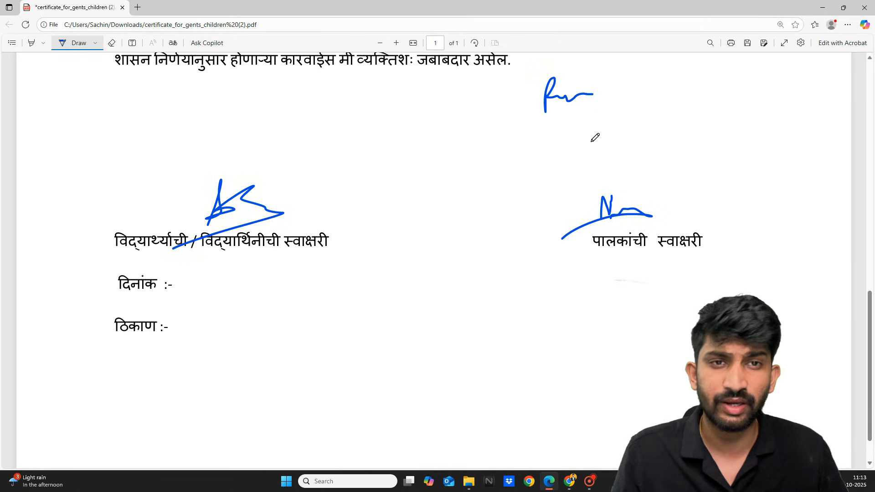
pyautogui.moveTo(618, 182)
pyautogui.mouseDown()
pyautogui.moveTo(556, 267)
pyautogui.moveTo(671, 213)
pyautogui.mouseUp()
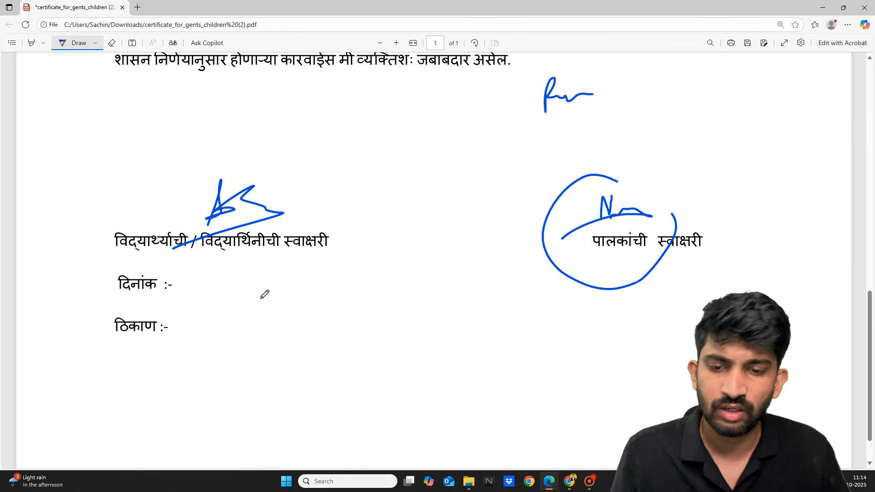
pyautogui.moveTo(182, 276)
pyautogui.mouseDown()
pyautogui.moveTo(246, 280)
pyautogui.moveTo(245, 291)
pyautogui.moveTo(209, 295)
pyautogui.moveTo(182, 278)
pyautogui.mouseUp()
pyautogui.moveTo(181, 321)
pyautogui.mouseDown()
pyautogui.moveTo(240, 315)
pyautogui.moveTo(236, 344)
pyautogui.moveTo(180, 345)
pyautogui.moveTo(177, 325)
pyautogui.mouseUp()
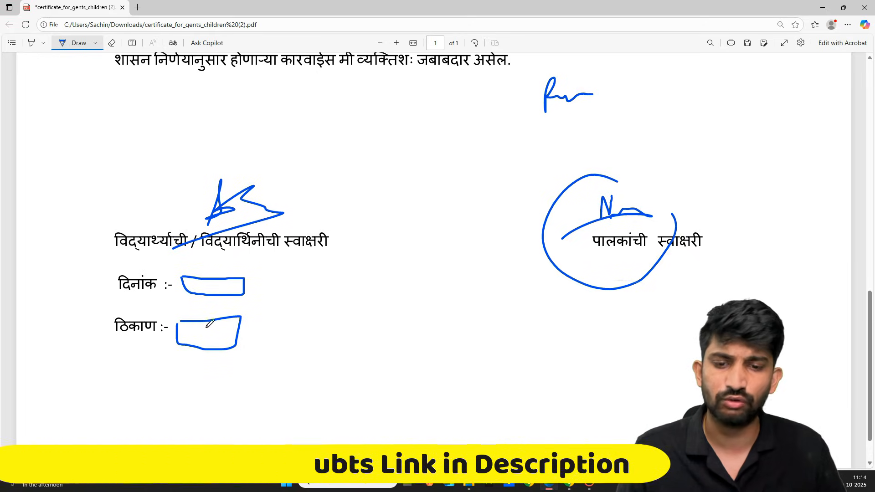
pyautogui.moveTo(209, 332)
pyautogui.mouseDown()
pyautogui.moveTo(224, 338)
pyautogui.moveTo(269, 325)
pyautogui.mouseUp()
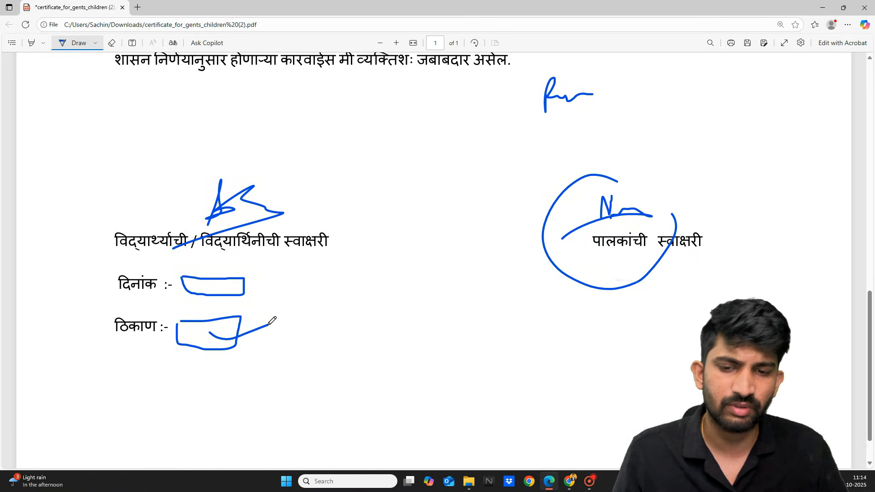
pyautogui.scroll(10, 272, 321)
pyautogui.scroll(4, 272, 321)
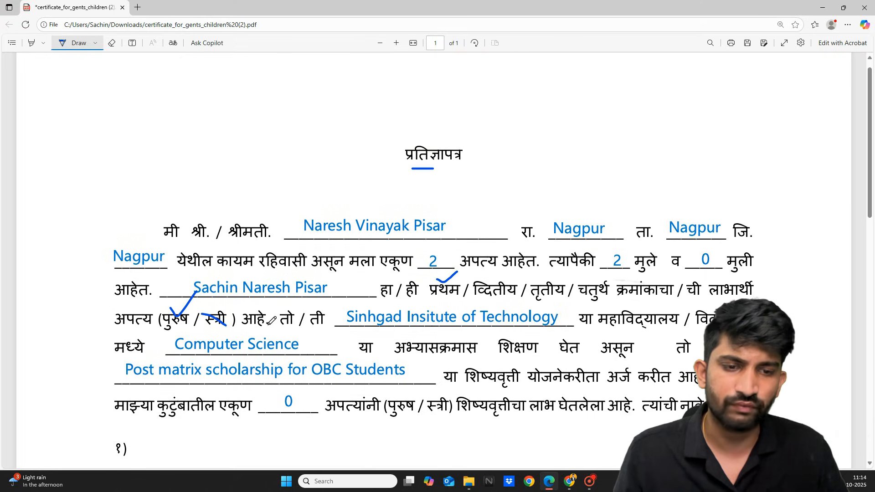
pyautogui.scroll(1, 272, 321)
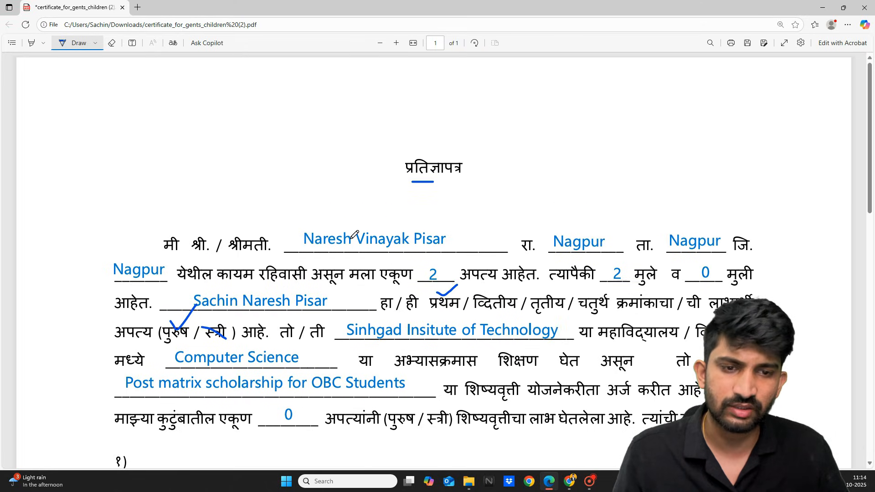
pyautogui.click(569, 481)
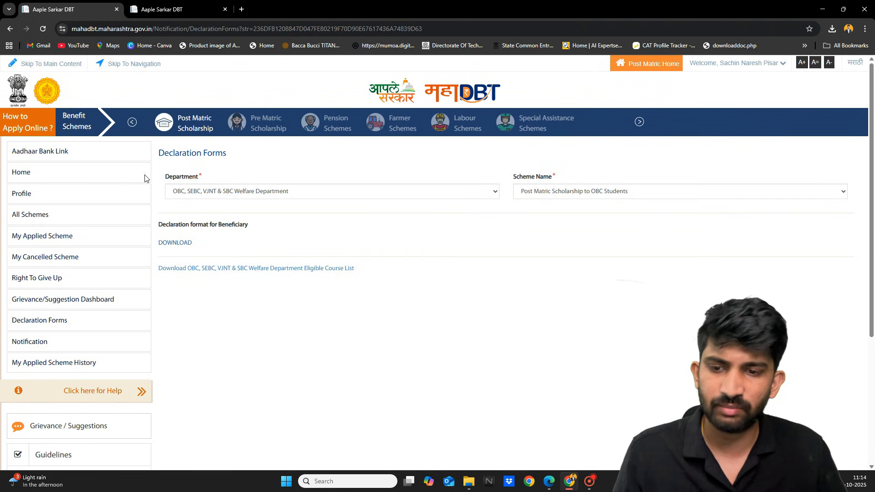
# Go back to All Schemes and set Department to OBC, SEBC, VJNT & SBC Welfare Department.
pyautogui.click(11, 28)
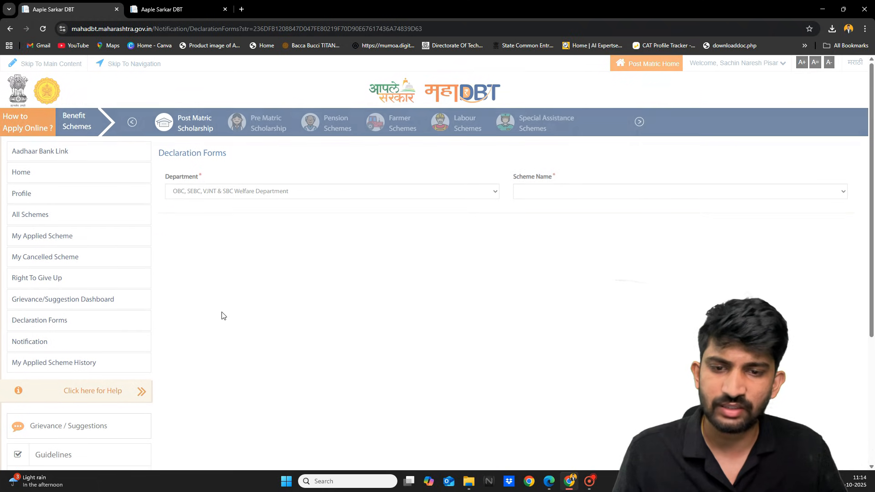
pyautogui.click(61, 220)
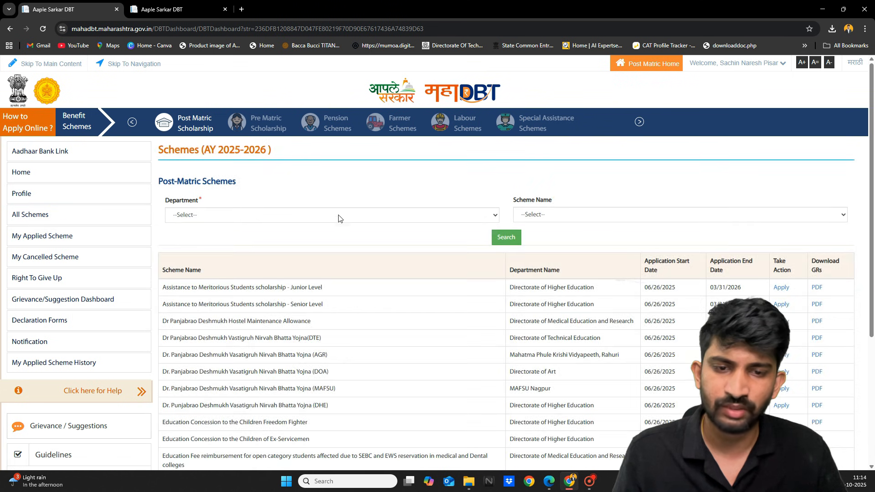
pyautogui.click(338, 217)
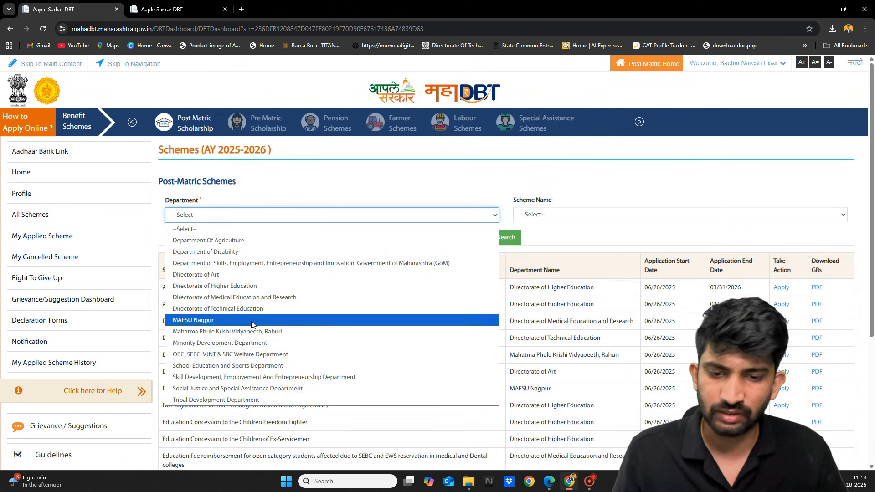
pyautogui.click(230, 354)
# Filter MahaDBT schemes to Post Matric Scholarship to OBC Students and start its application.
pyautogui.click(567, 213)
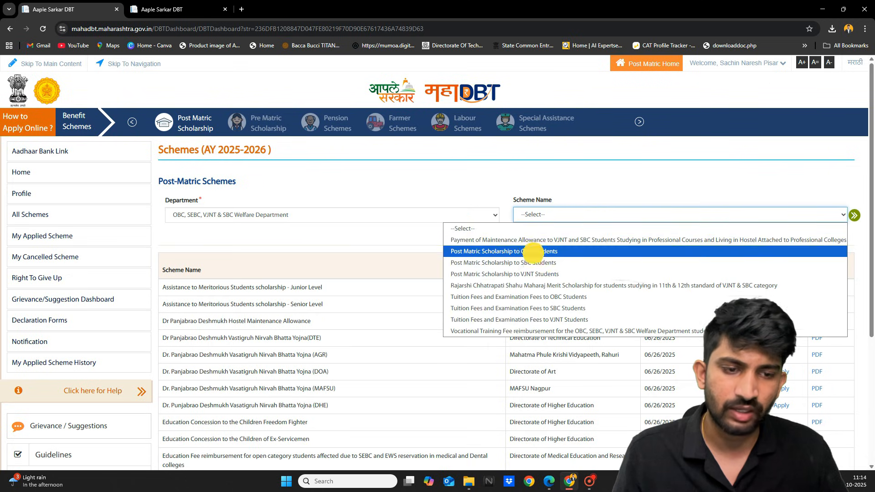
pyautogui.click(534, 254)
pyautogui.click(510, 239)
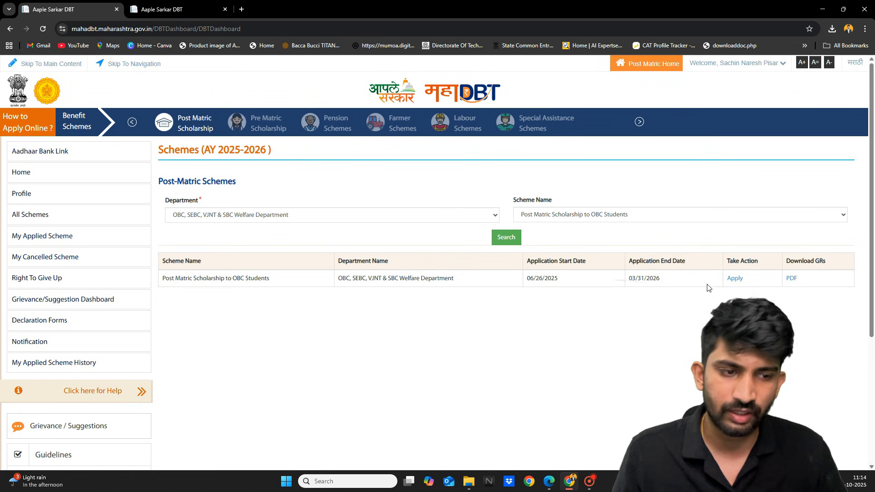
pyautogui.click(734, 280)
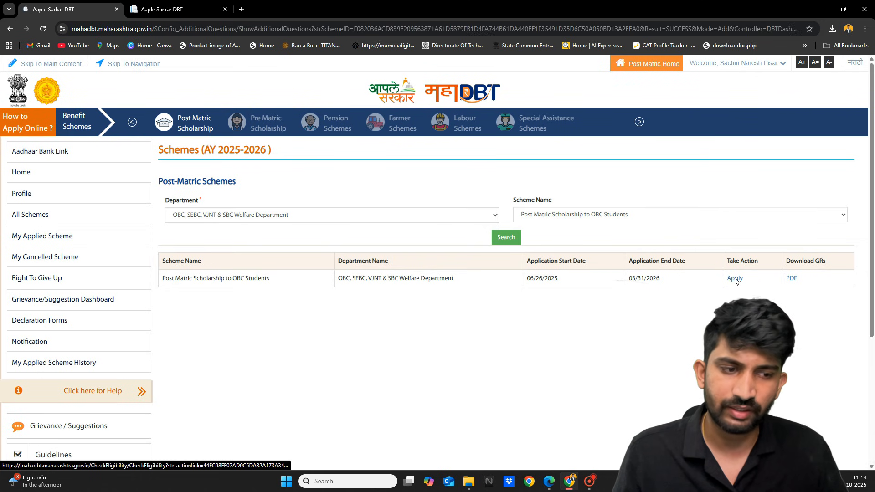
pyautogui.scroll(-1, 548, 314)
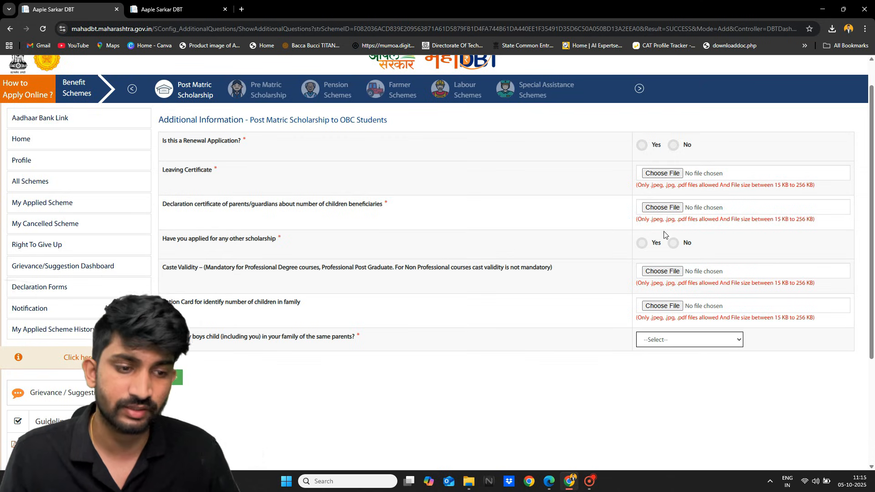
pyautogui.scroll(-2, 639, 441)
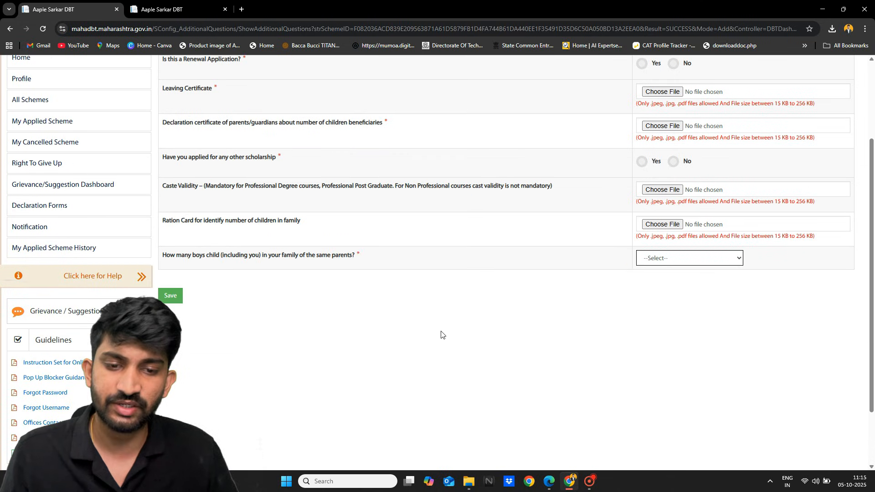
pyautogui.scroll(3, 273, 262)
pyautogui.scroll(2, 267, 259)
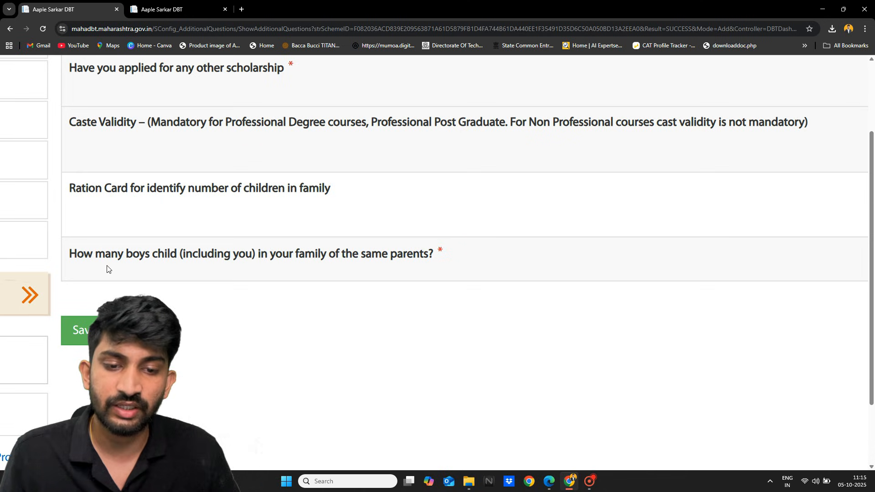
pyautogui.hscroll(-2, 160, 278)
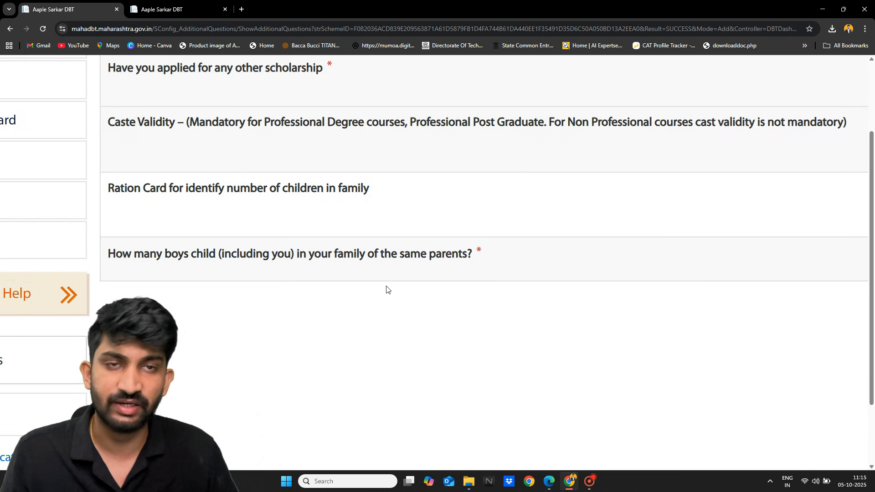
pyautogui.hscroll(4, 386, 286)
pyautogui.scroll(-2, 386, 287)
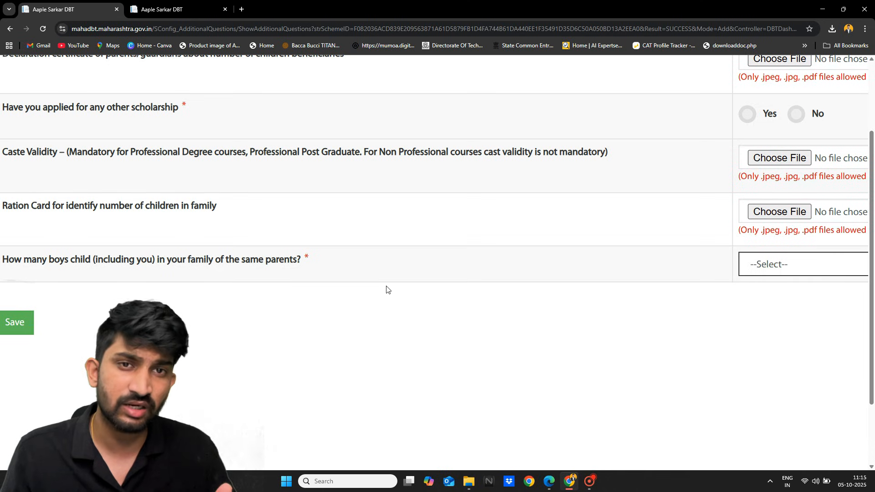
pyautogui.hscroll(3, 386, 289)
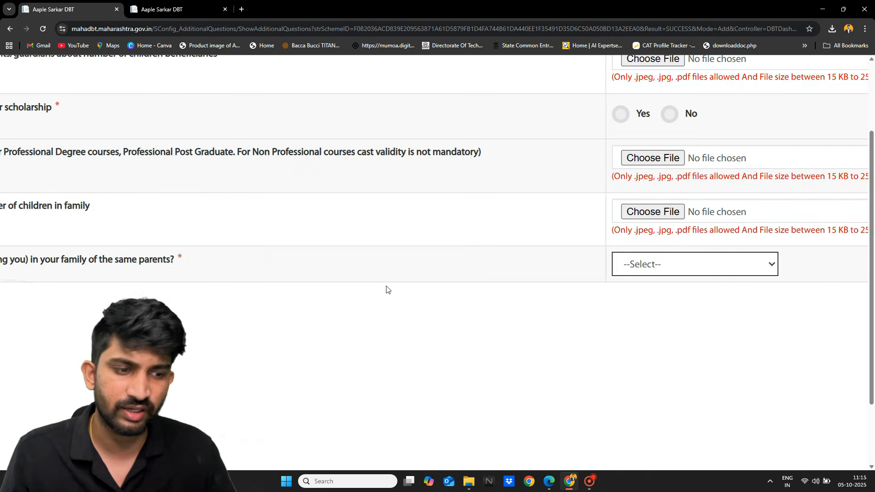
pyautogui.hscroll(-6, 386, 289)
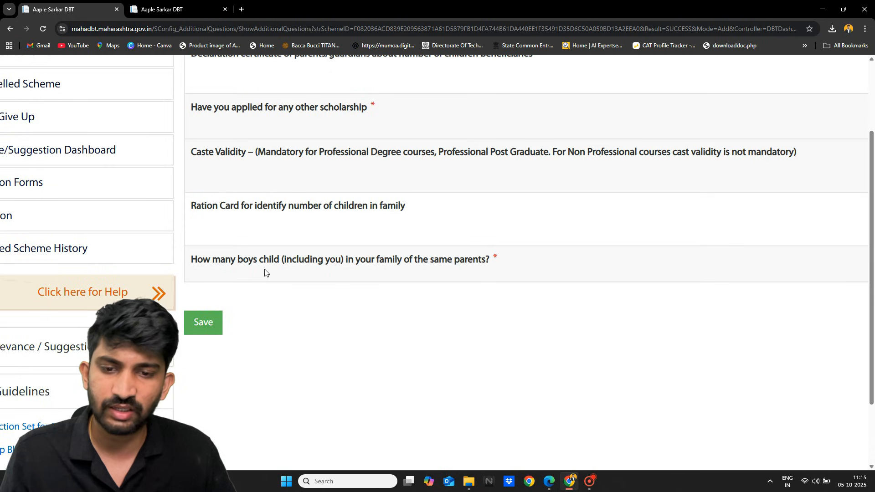
pyautogui.hscroll(5, 266, 272)
pyautogui.hscroll(-3, 264, 272)
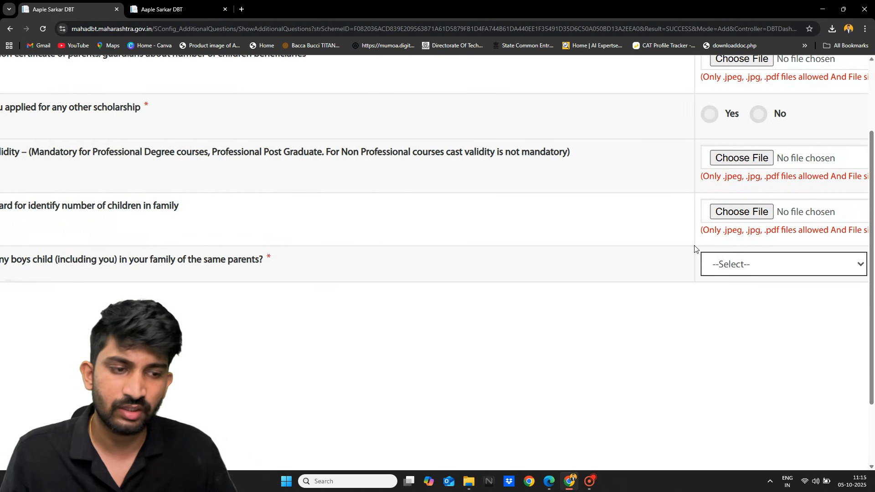
# Answer the number of boys in the family as 'more than 2' instead of 2.
pyautogui.click(724, 267)
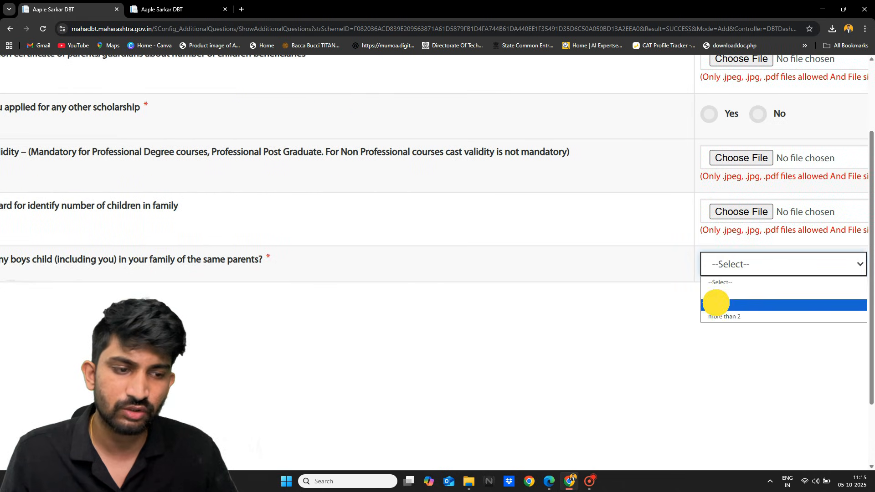
pyautogui.click(717, 305)
pyautogui.scroll(-3, 605, 328)
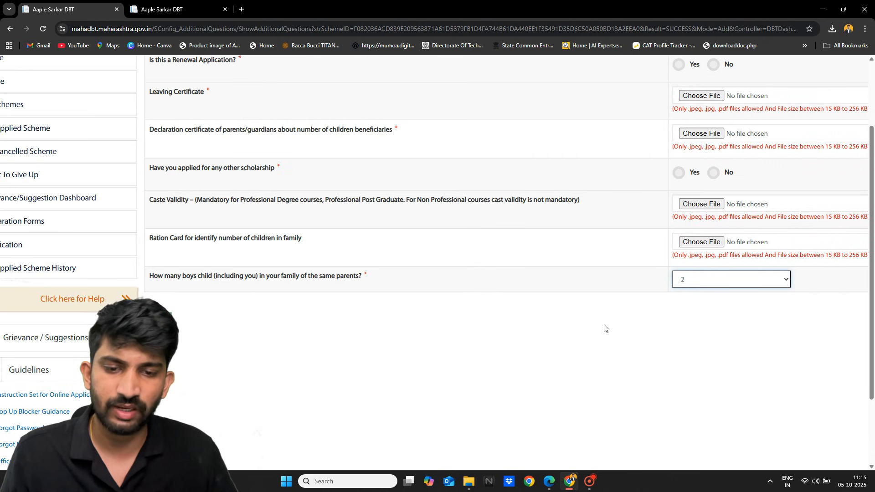
pyautogui.click(709, 282)
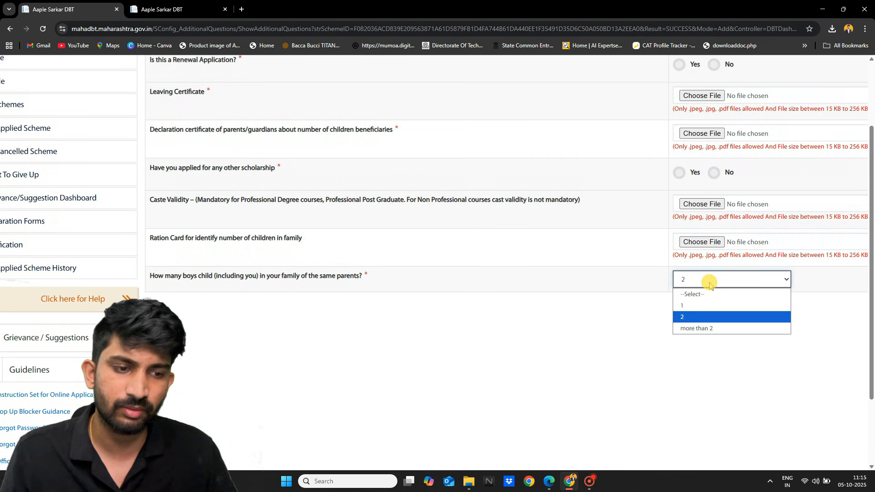
pyautogui.click(705, 330)
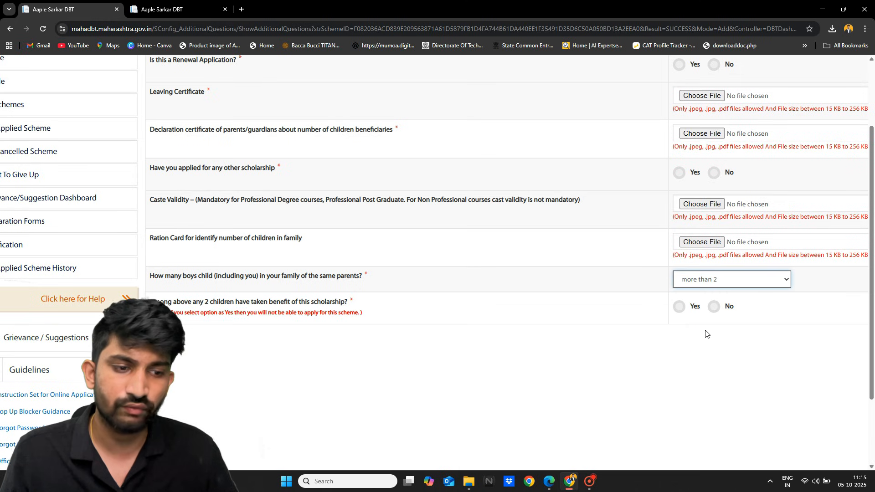
pyautogui.scroll(3, 195, 292)
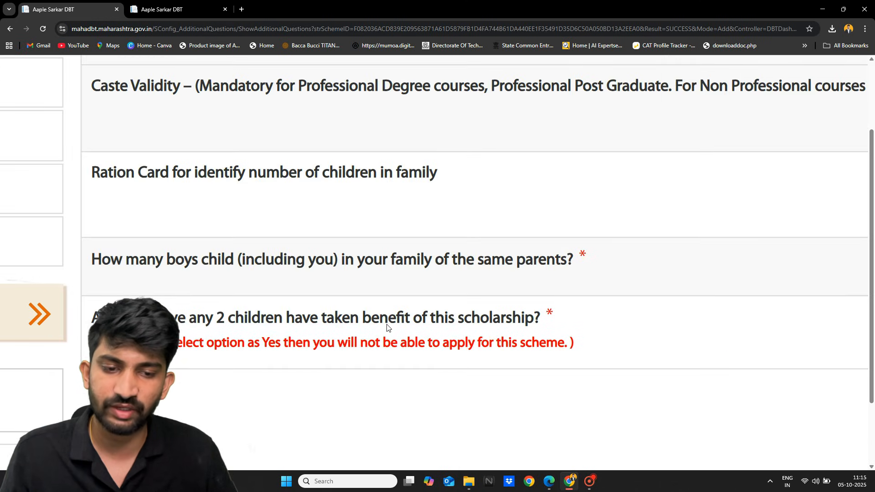
pyautogui.hscroll(3, 461, 334)
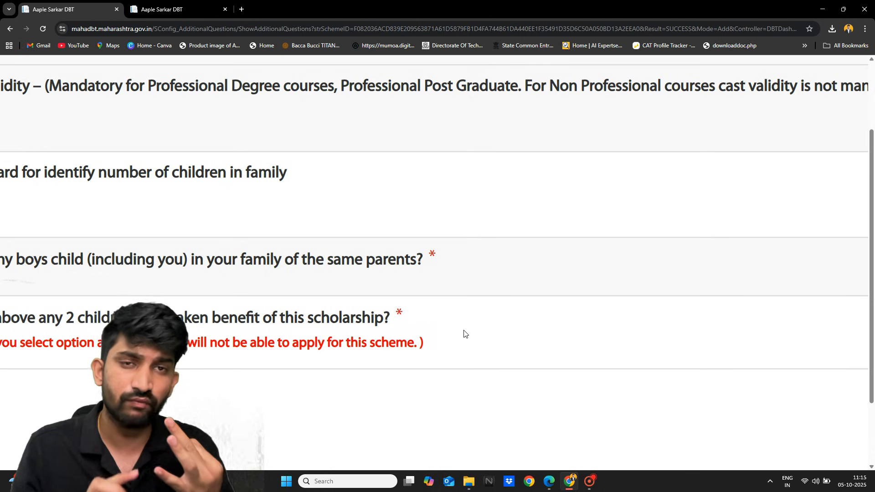
pyautogui.scroll(-1, 464, 334)
pyautogui.scroll(-3, 463, 334)
pyautogui.hscroll(3, 464, 334)
pyautogui.scroll(-1, 464, 334)
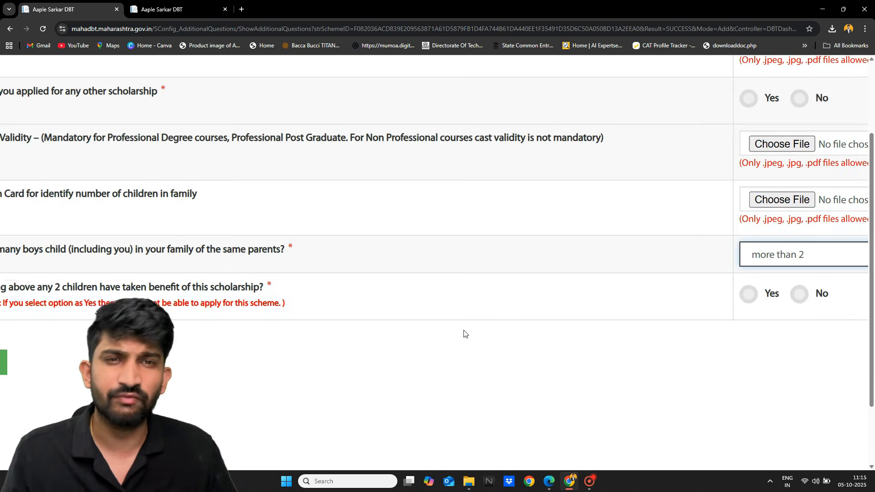
pyautogui.scroll(-2, 464, 334)
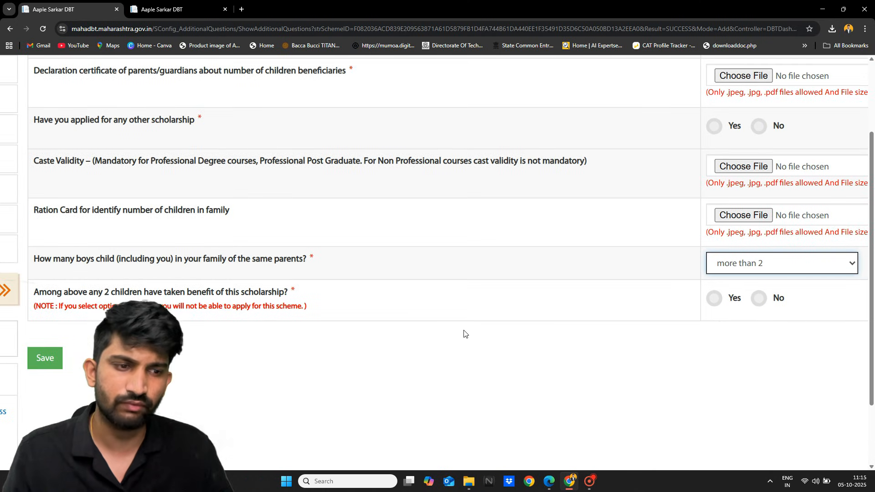
pyautogui.scroll(-3, 464, 334)
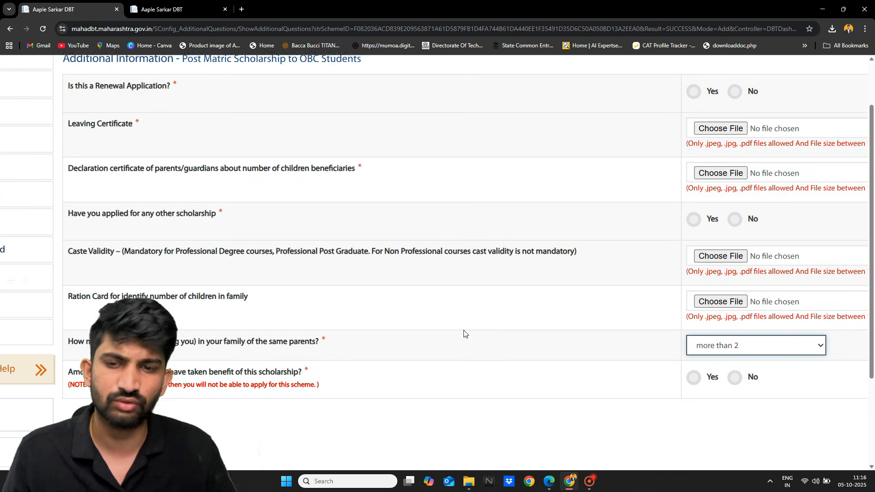
pyautogui.hscroll(1, 464, 334)
pyautogui.scroll(-1, 464, 334)
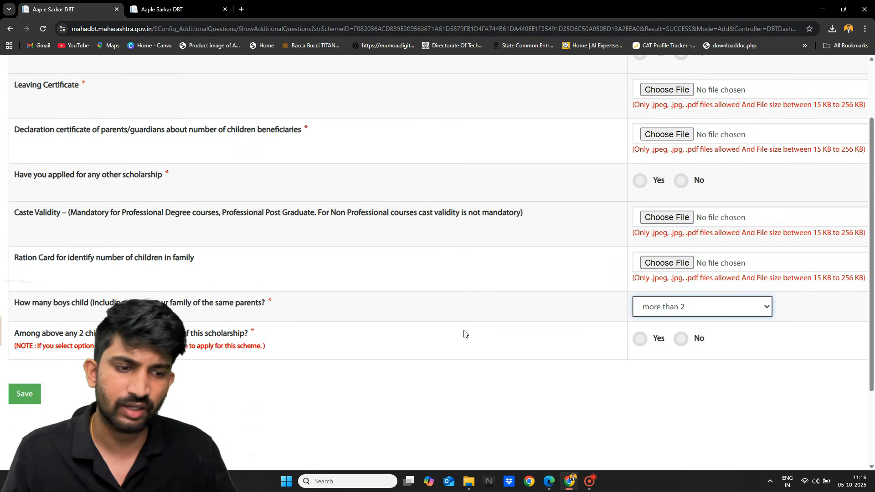
pyautogui.scroll(-1, 536, 358)
pyautogui.hscroll(-1, 528, 363)
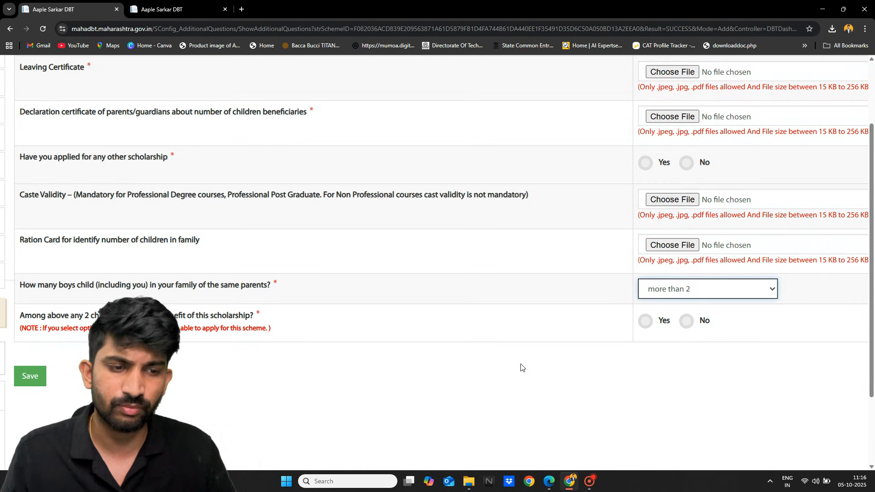
pyautogui.scroll(-1, 520, 368)
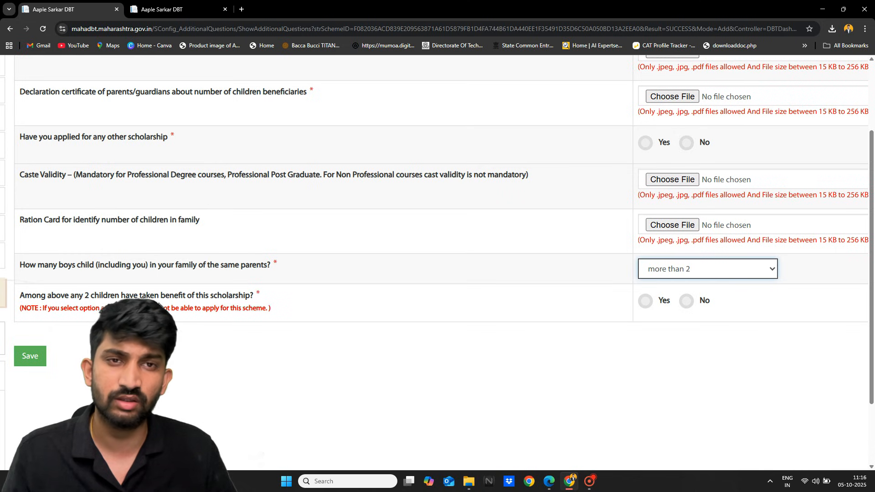
pyautogui.scroll(3, 159, 304)
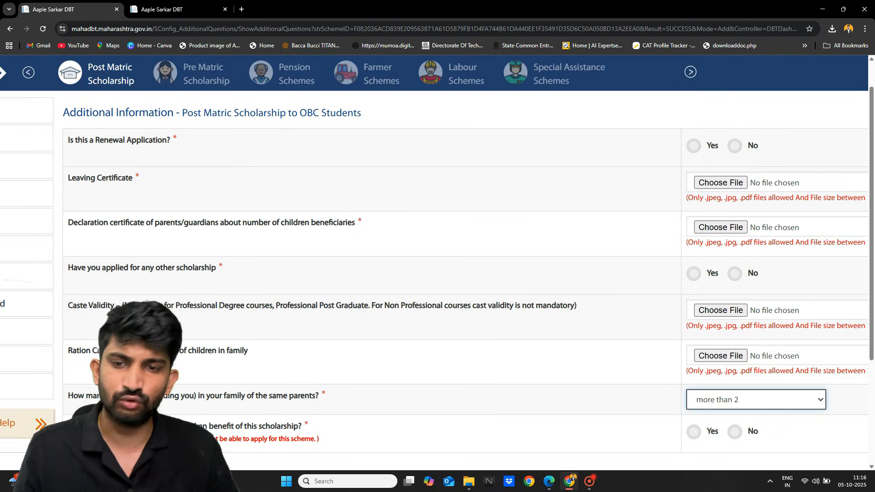
pyautogui.scroll(-1, 159, 304)
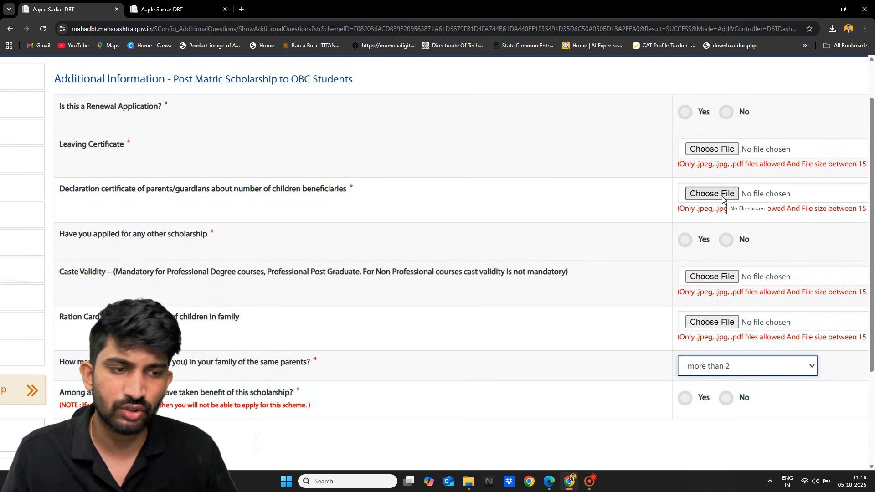
pyautogui.scroll(-1, 723, 197)
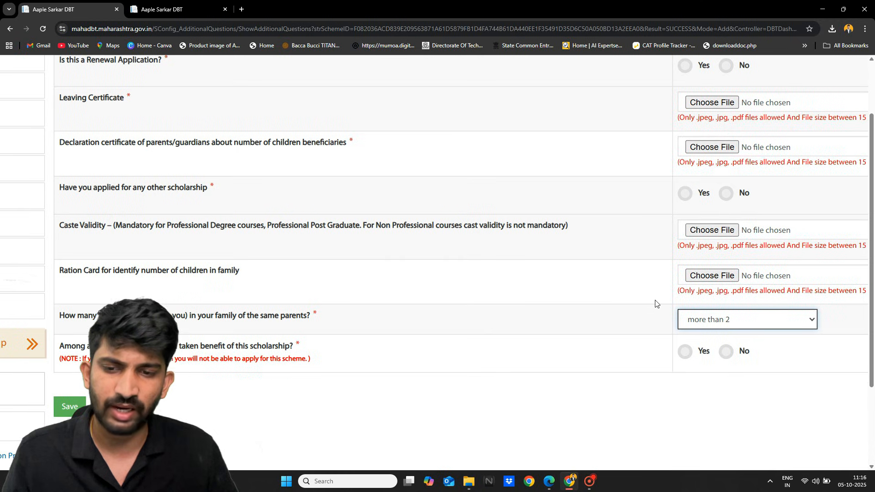
pyautogui.scroll(-1, 650, 304)
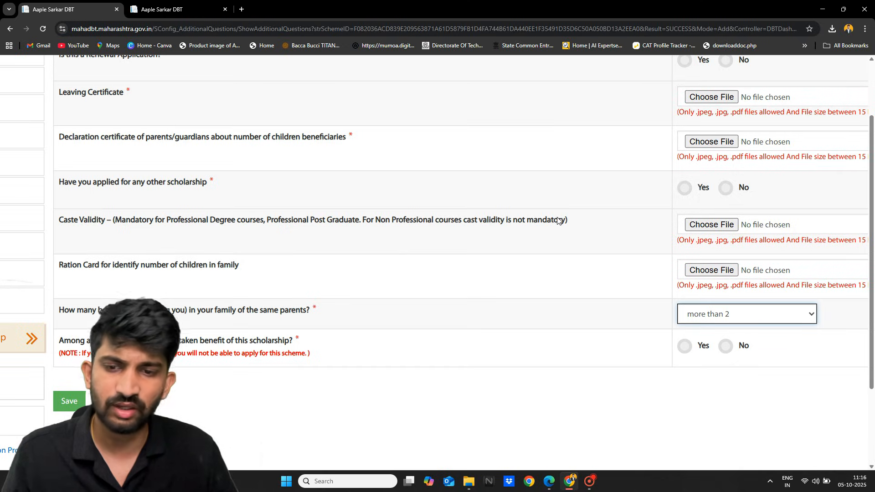
pyautogui.scroll(5, 557, 220)
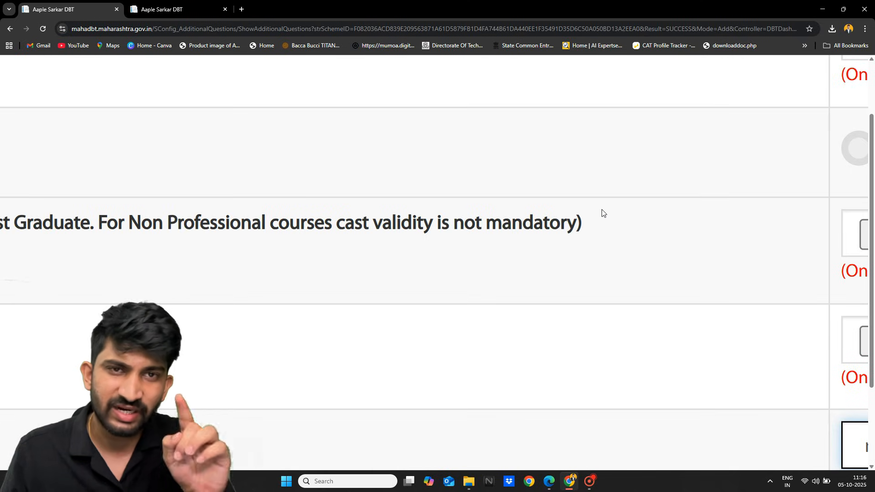
pyautogui.scroll(-1, 602, 212)
pyautogui.scroll(-2, 602, 212)
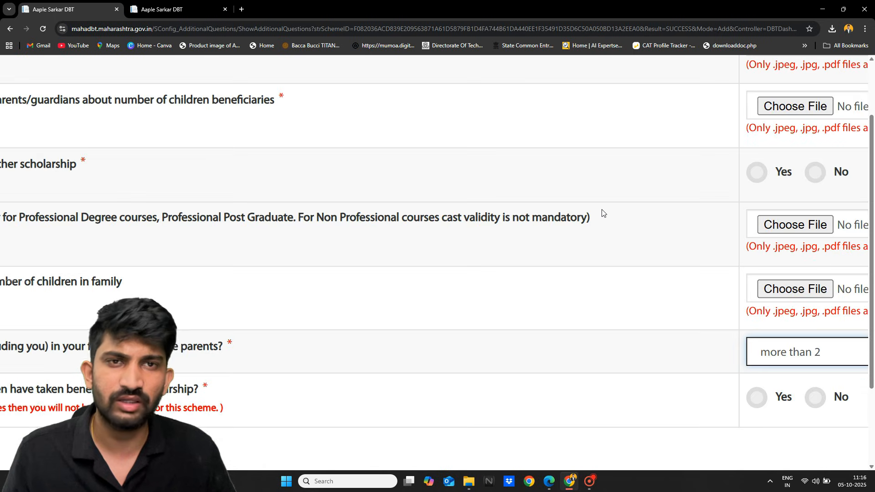
pyautogui.scroll(-1, 602, 213)
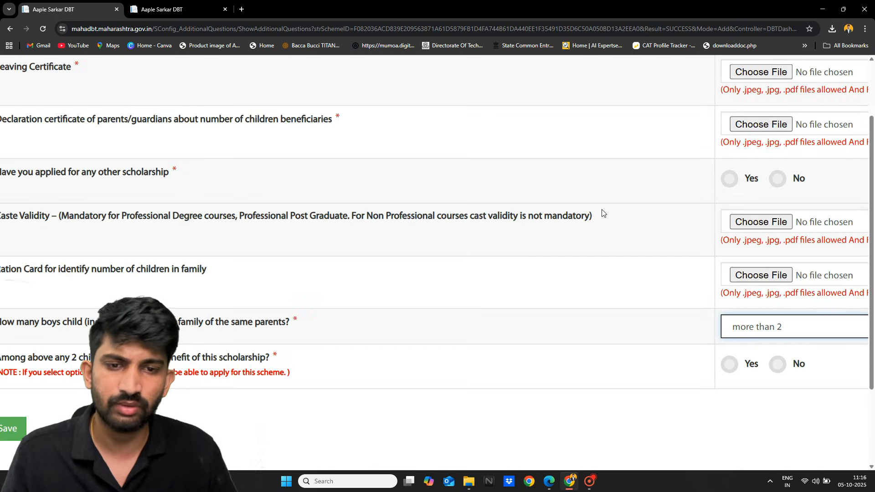
pyautogui.scroll(-1, 602, 213)
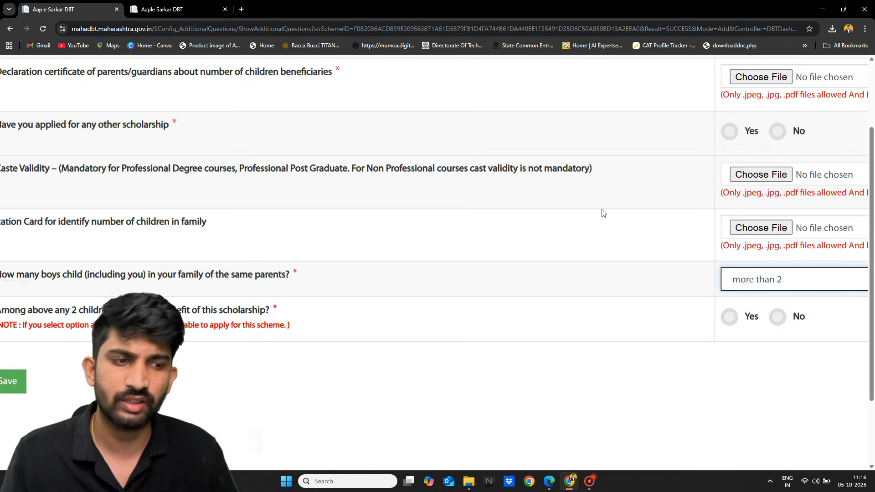
pyautogui.hscroll(-2, 602, 213)
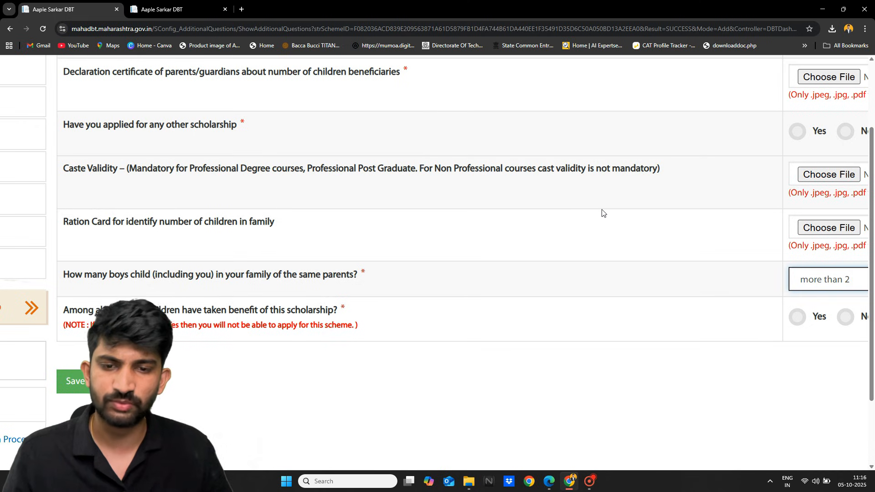
pyautogui.keyDown('ctrl'); pyautogui.scroll(5, 359, 272); pyautogui.keyUp('ctrl')
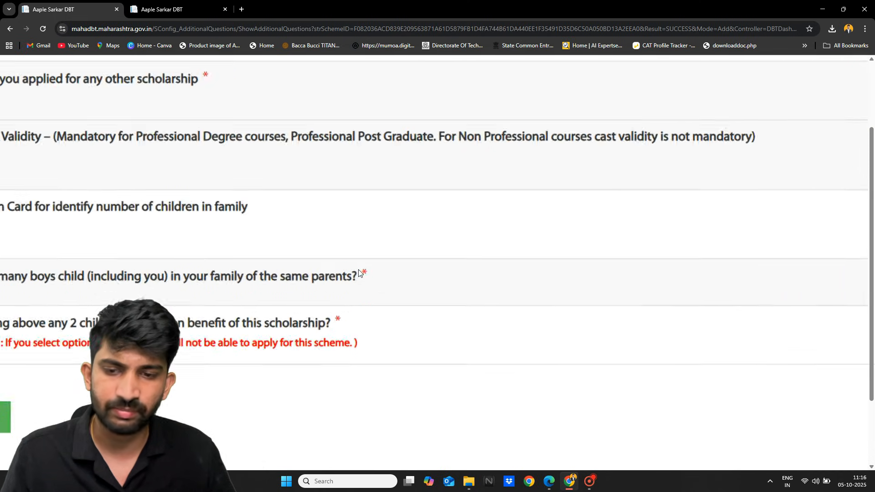
pyautogui.keyDown('ctrl'); pyautogui.scroll(-5, 359, 273); pyautogui.keyUp('ctrl')
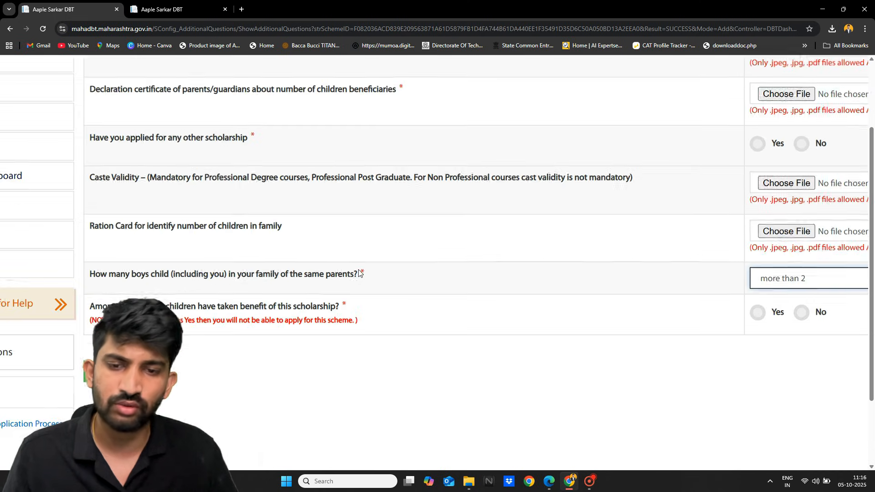
pyautogui.keyDown('ctrl'); pyautogui.scroll(-2, 359, 272); pyautogui.keyUp('ctrl')
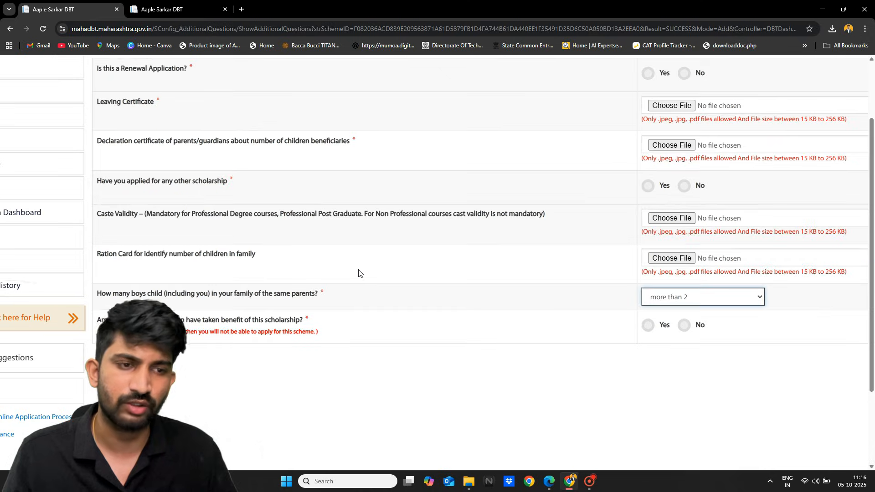
pyautogui.scroll(1, 359, 272)
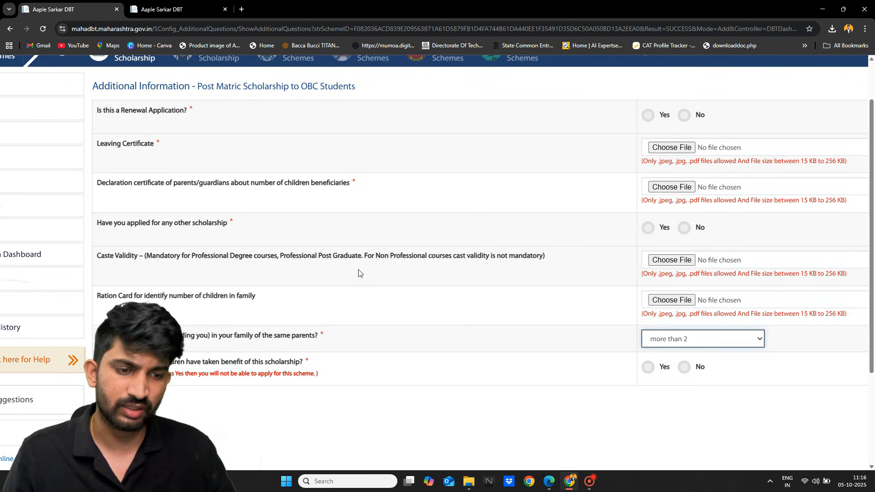
pyautogui.scroll(-1, 358, 273)
pyautogui.scroll(3, 358, 273)
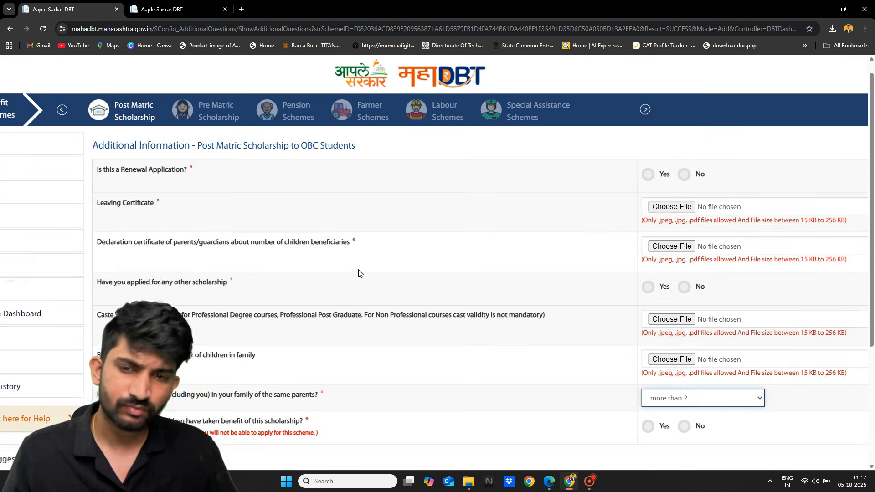